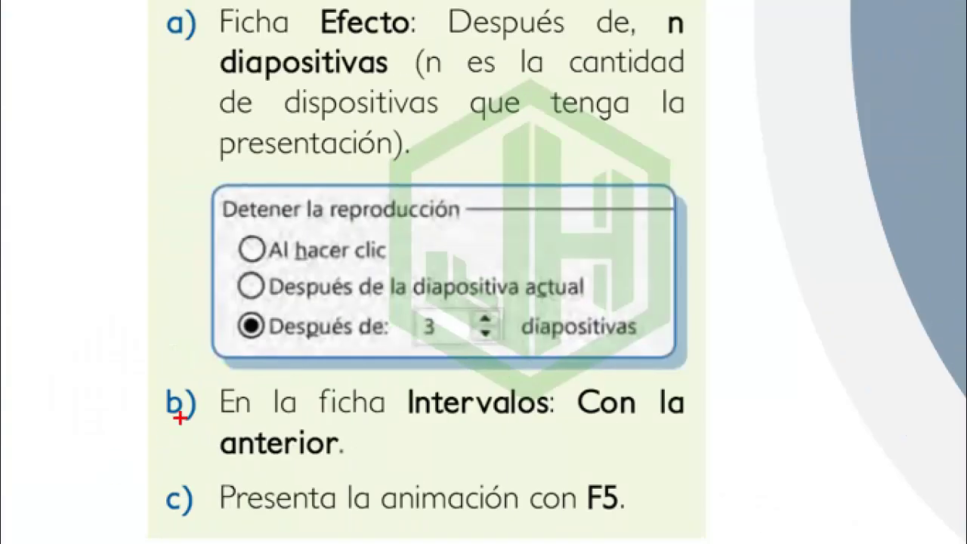
# Highlight the 'Con la anterior' timing instruction on the lesson slide.
pyautogui.moveTo(196, 340); pyautogui.dragTo(517, 362)
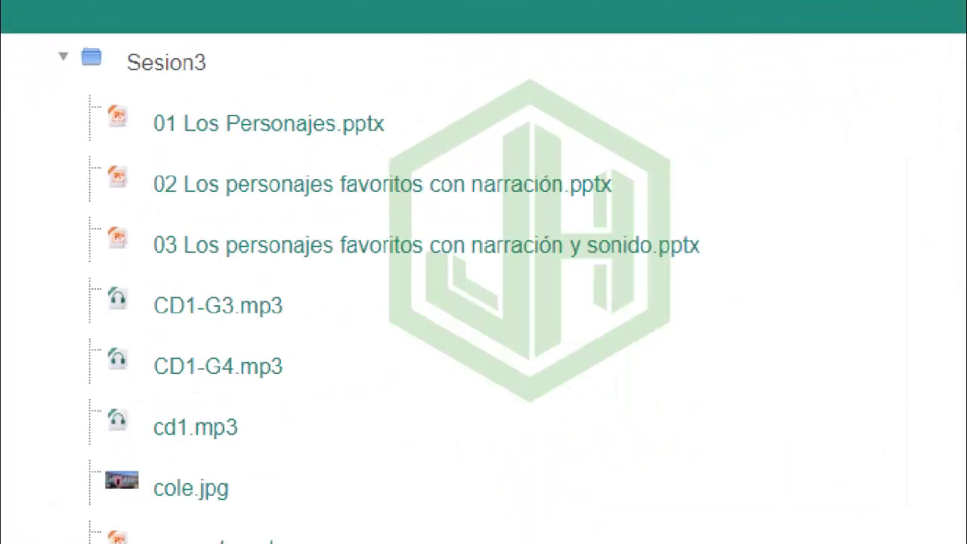
# Download 01 Los Personajes.pptx and SONG 001.mp3 from Sesion3, then open the presentation.
pyautogui.click(204, 134)
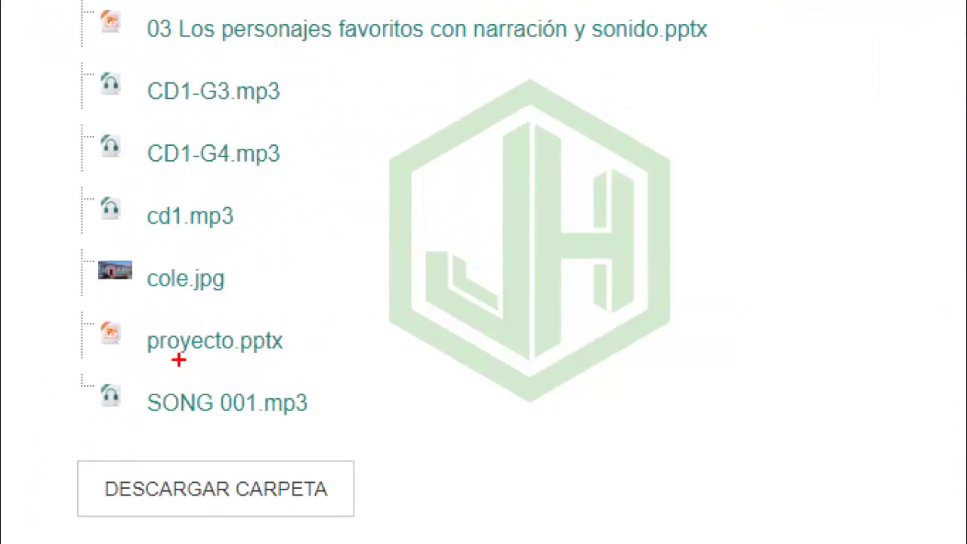
pyautogui.moveTo(105, 371)
pyautogui.mouseDown()
pyautogui.moveTo(169, 433)
pyautogui.moveTo(133, 358)
pyautogui.mouseUp()
pyautogui.press('Escape')
pyautogui.click(202, 389)
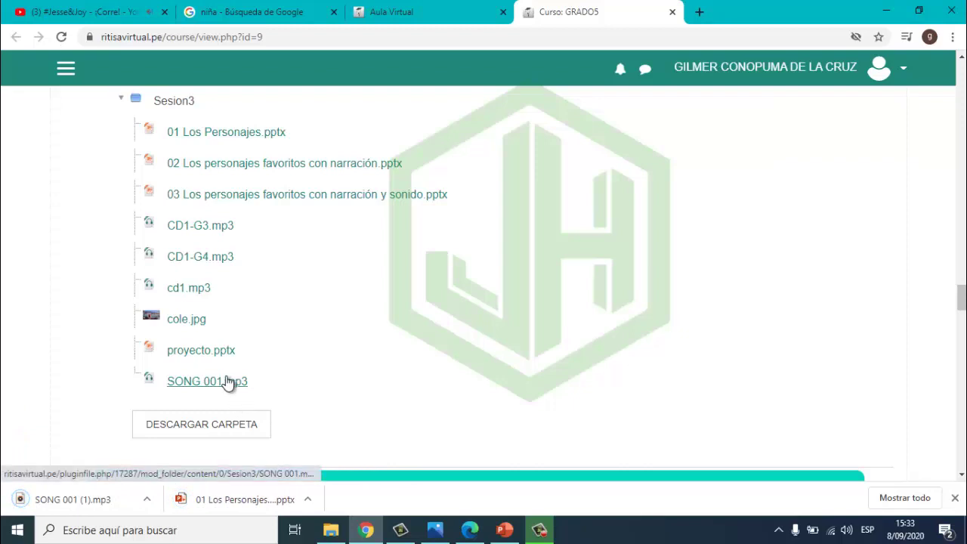
pyautogui.click(236, 505)
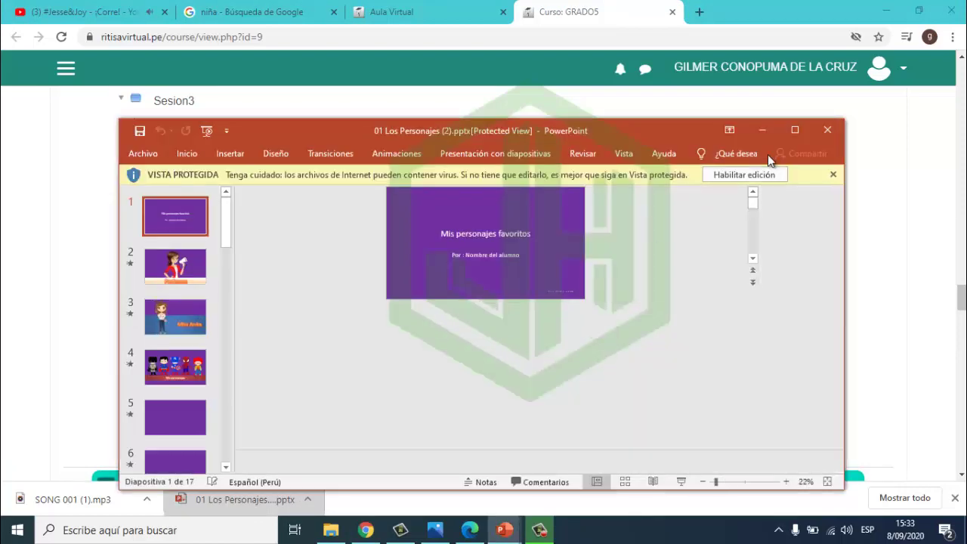
# Maximize the presentation window, enable editing, and view the Profesora slide.
pyautogui.click(794, 130)
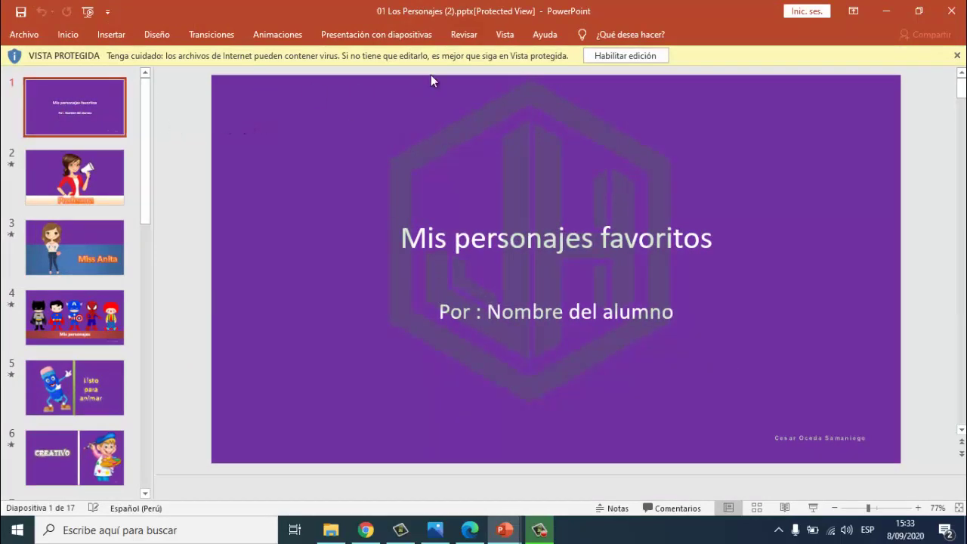
pyautogui.click(621, 56)
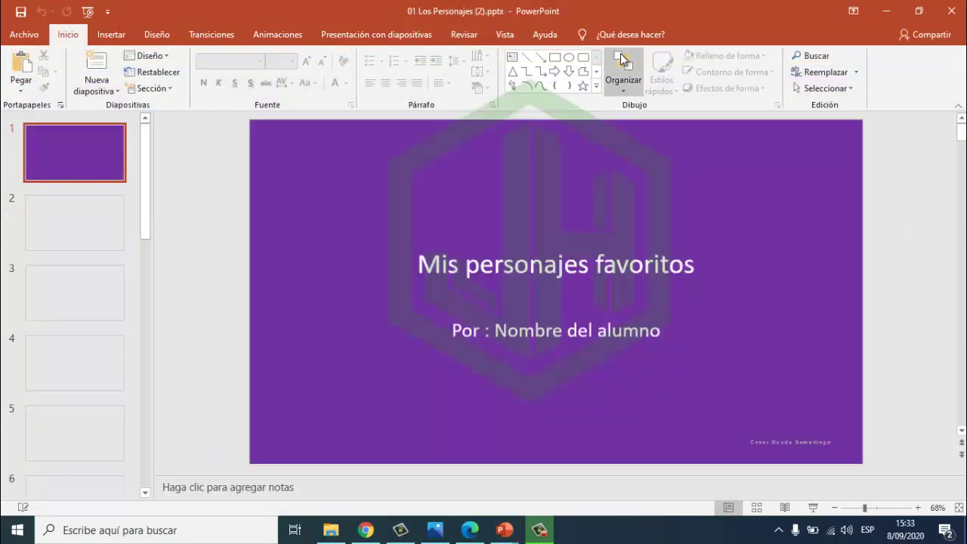
pyautogui.click(81, 219)
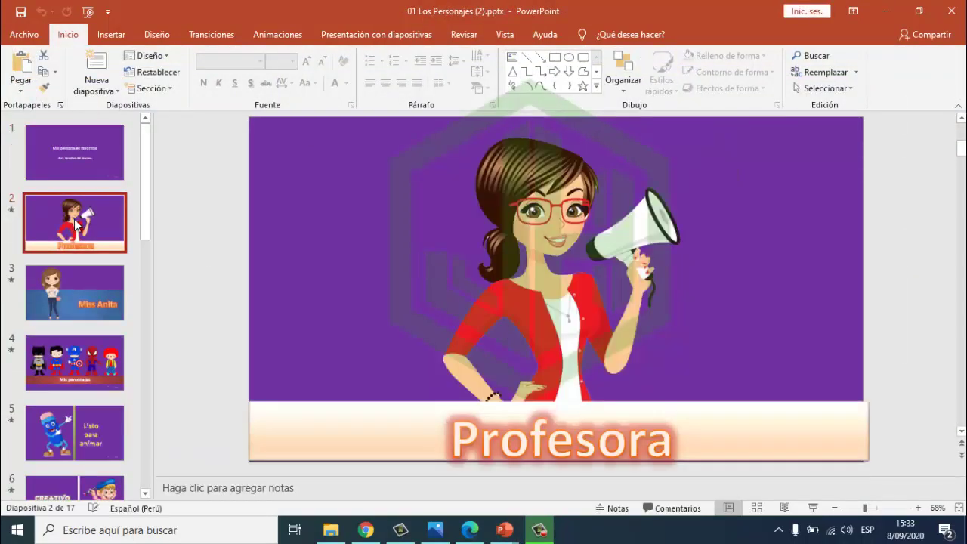
pyautogui.moveTo(152, 152); pyautogui.dragTo(170, 475)
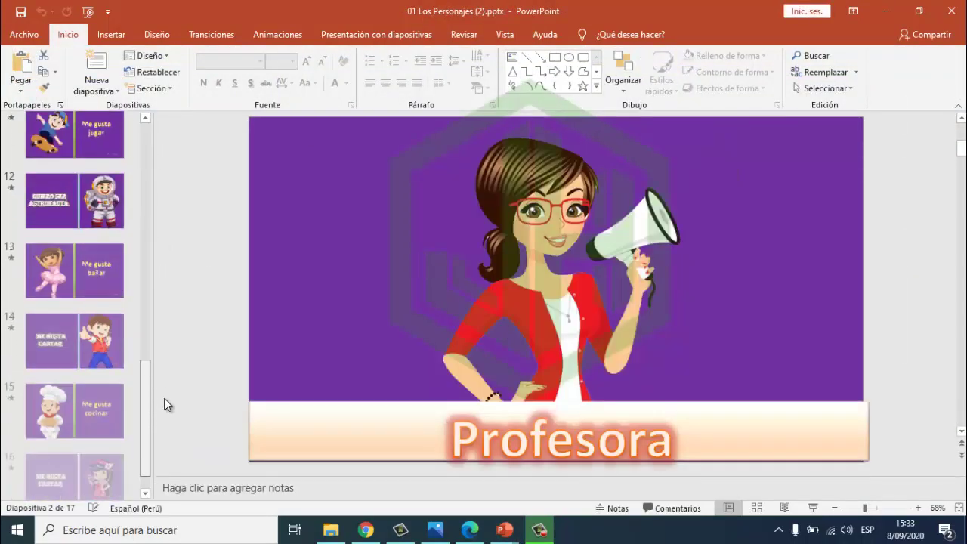
# Browse from the last slide back to the title slide and select its subtitle.
pyautogui.click(97, 433)
pyautogui.click(91, 241)
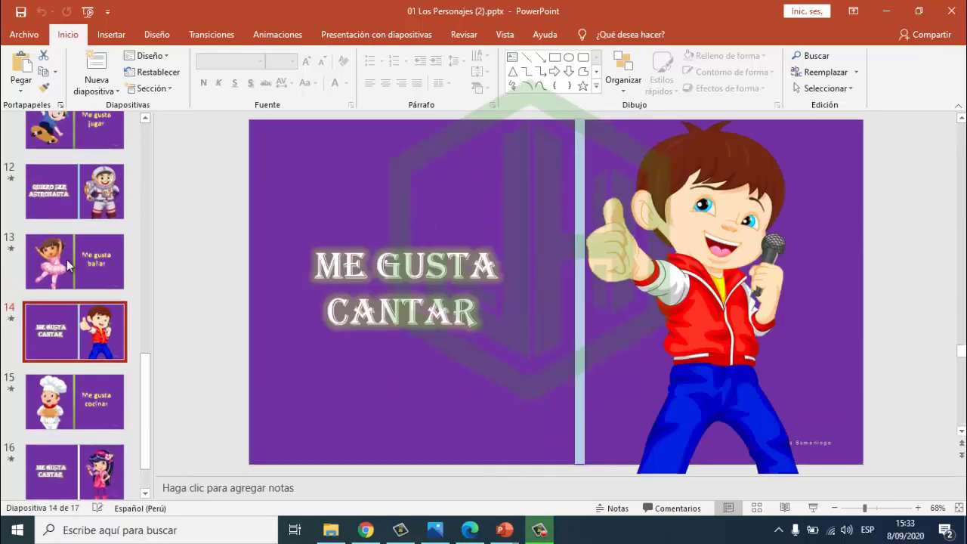
pyautogui.scroll(5, 3, 279)
pyautogui.scroll(5, 3, 279)
pyautogui.click(44, 150)
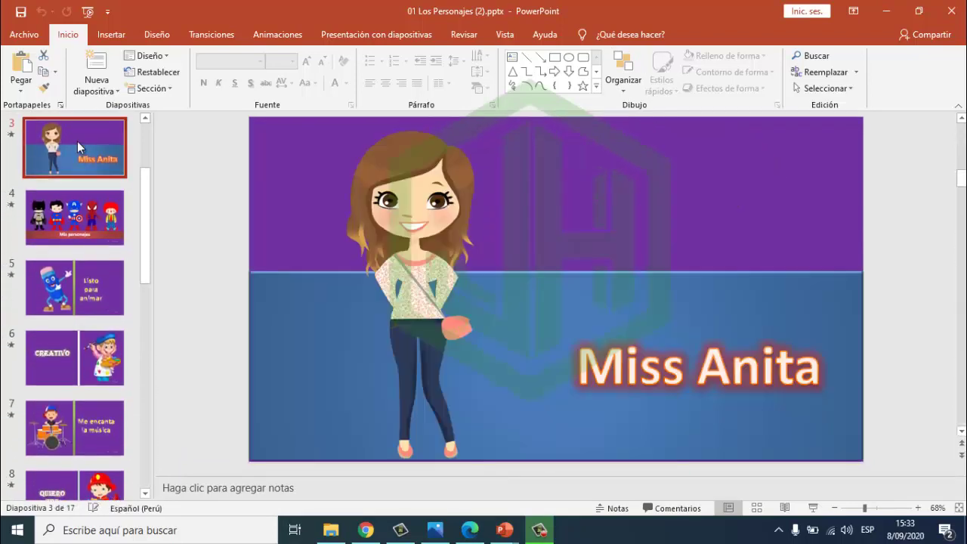
pyautogui.scroll(2, 89, 205)
pyautogui.scroll(2, 88, 205)
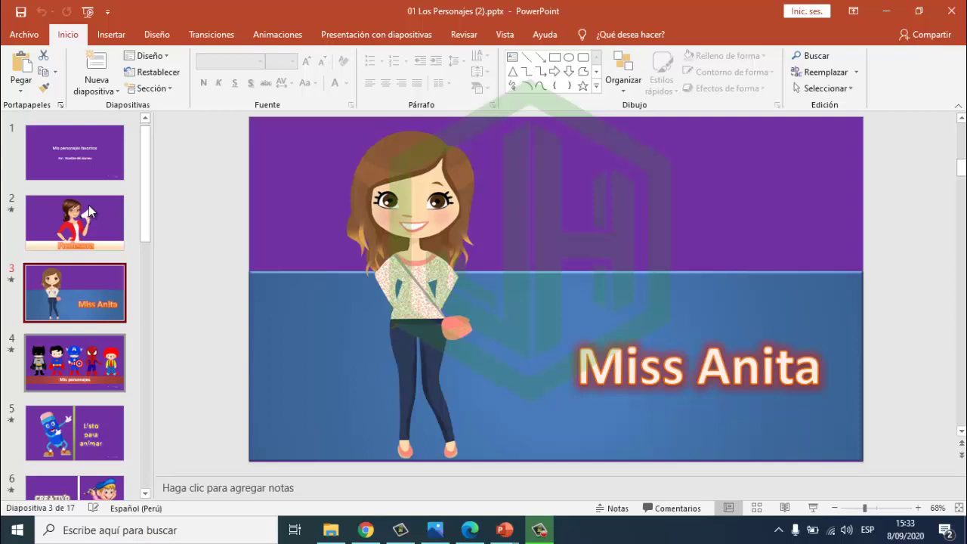
pyautogui.click(64, 151)
pyautogui.click(566, 332)
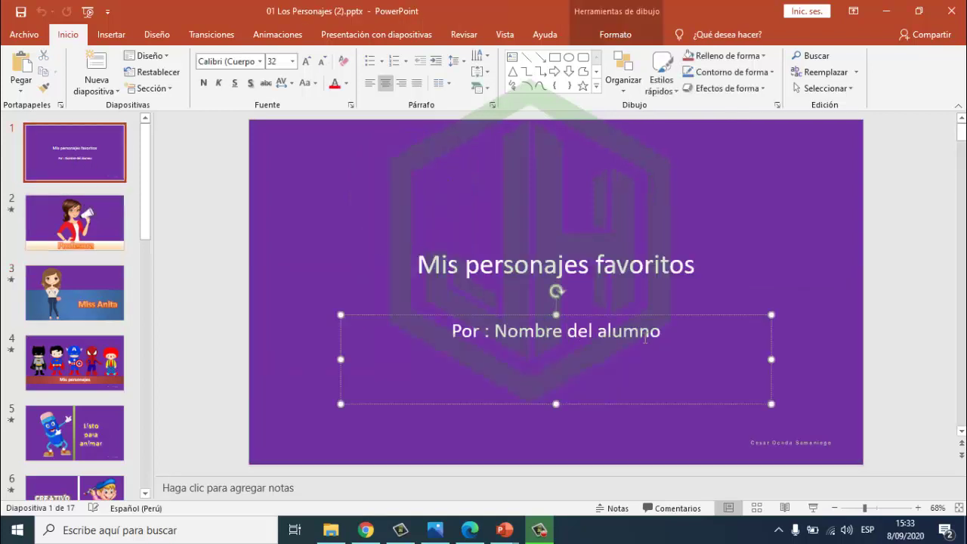
# Replace 'Nombre del alumno' with the student's full name, fixing typos in the surname.
pyautogui.moveTo(664, 338); pyautogui.dragTo(494, 334)
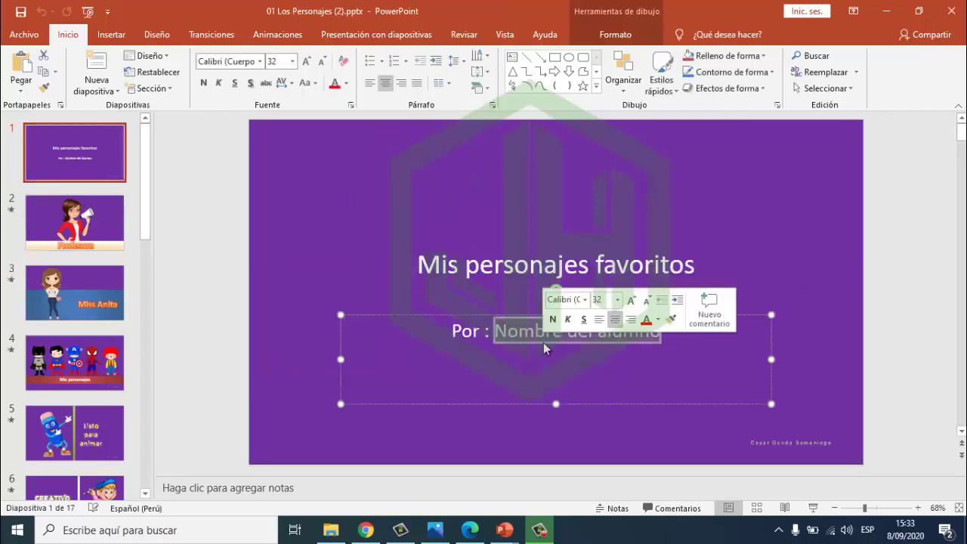
pyautogui.write('gi')
pyautogui.press('BackSpace')
pyautogui.press('BackSpace')
pyautogui.write('G')
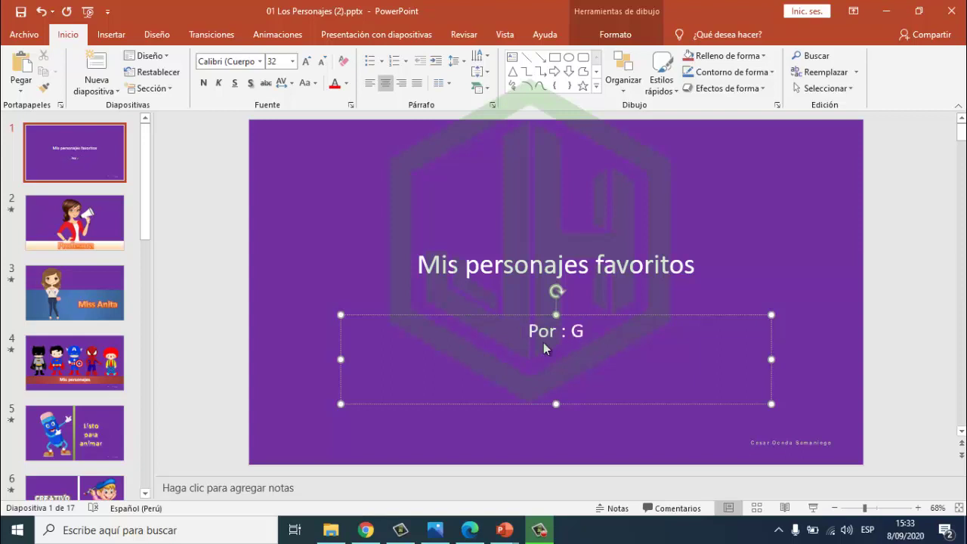
pyautogui.write('ilmer con')
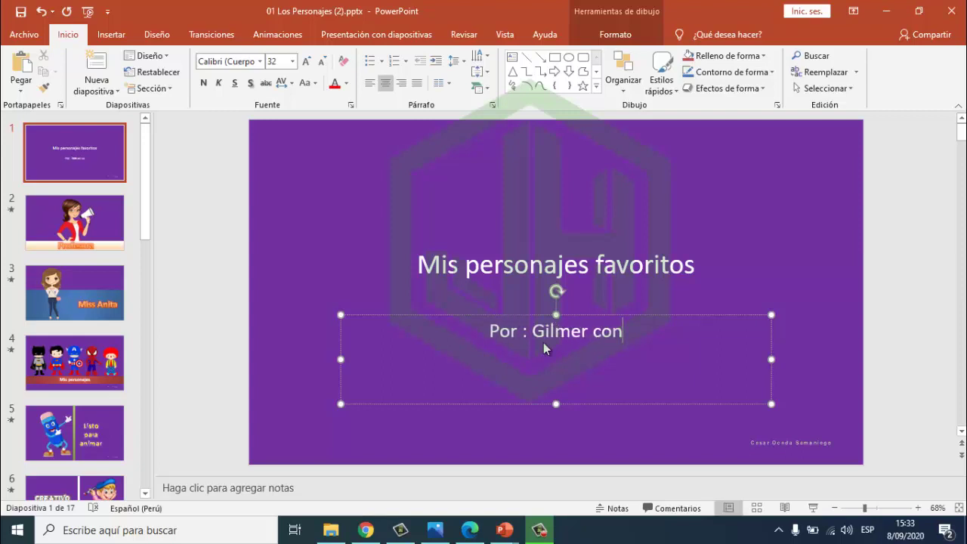
pyautogui.write('opuma de la')
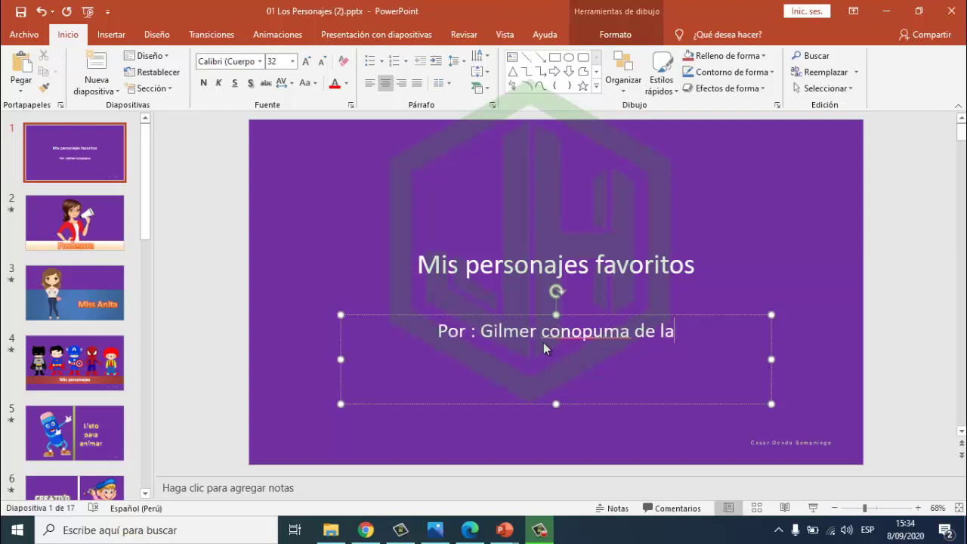
pyautogui.write('cr')
pyautogui.press('BackSpace')
pyautogui.press('BackSpace')
pyautogui.write('C')
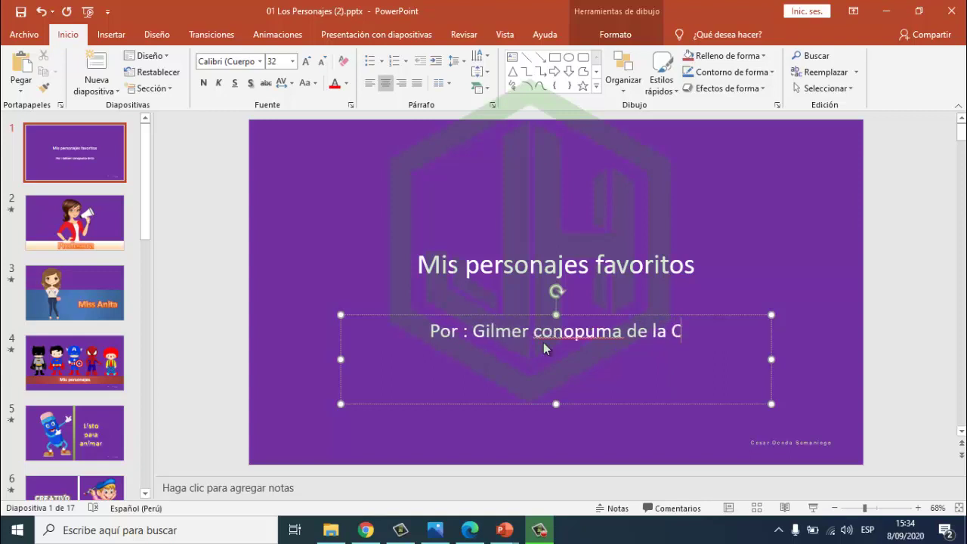
pyautogui.write('ruz')
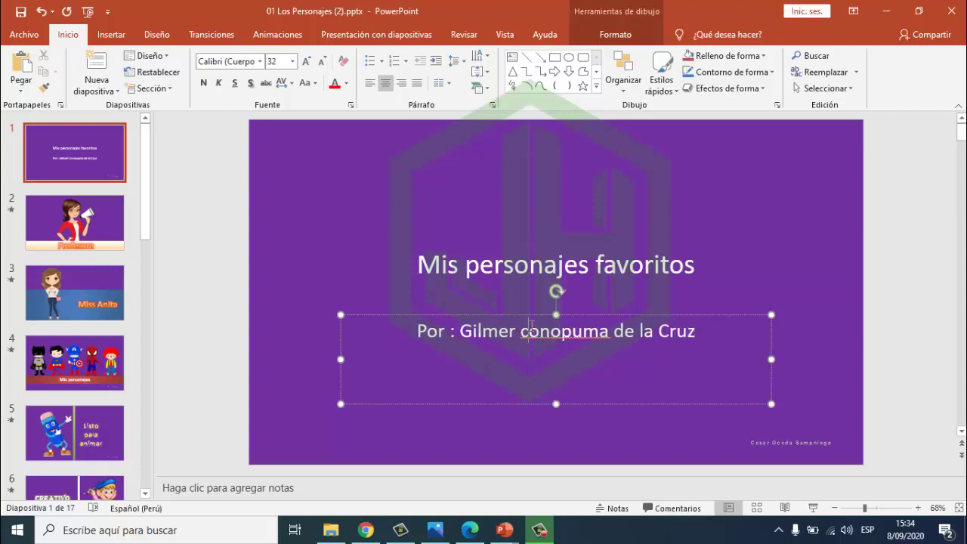
pyautogui.click(530, 331)
pyautogui.press('BackSpace')
# Capitalize the surname, then review the Profesora and Miss Anita slide captions.
pyautogui.write('C')
pyautogui.click(75, 223)
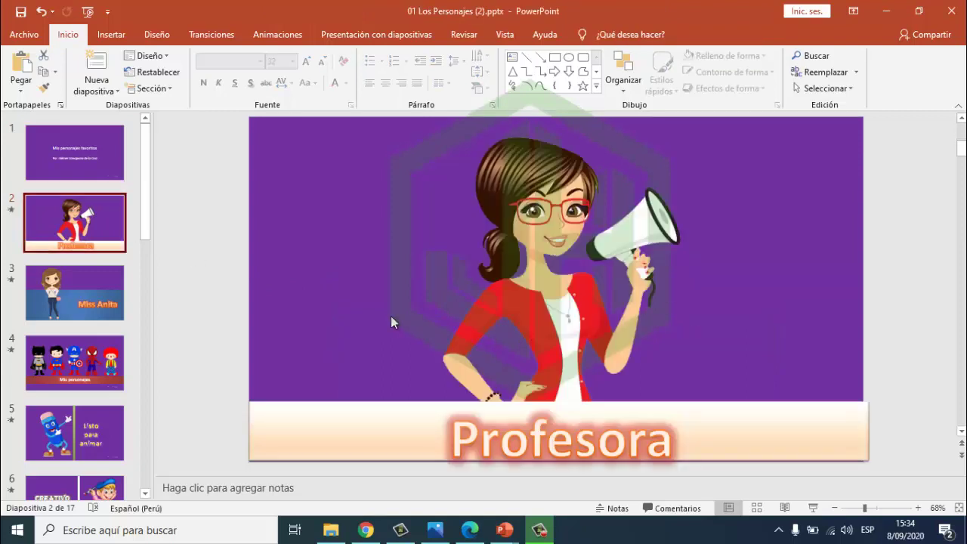
pyautogui.click(533, 433)
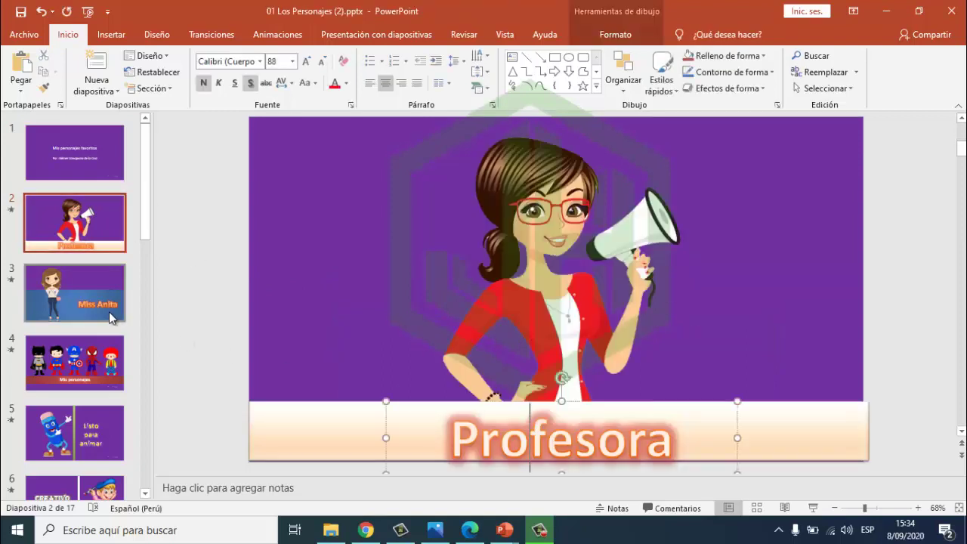
pyautogui.click(82, 306)
pyautogui.click(709, 367)
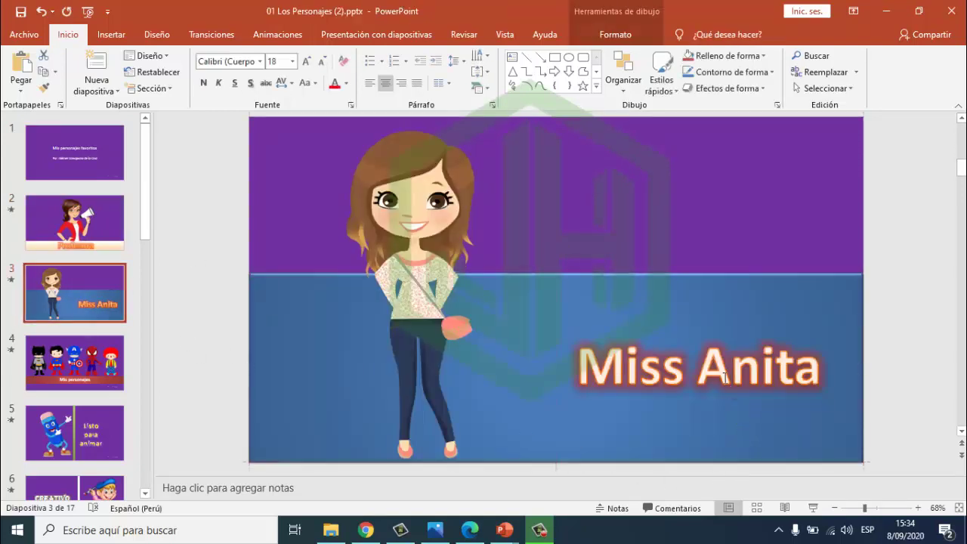
pyautogui.moveTo(710, 367); pyautogui.dragTo(823, 370)
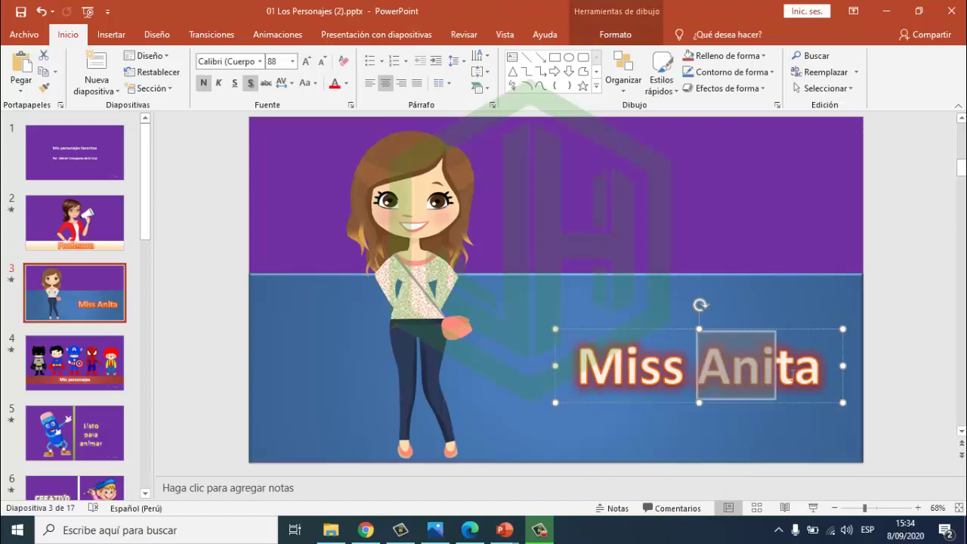
pyautogui.click(879, 261)
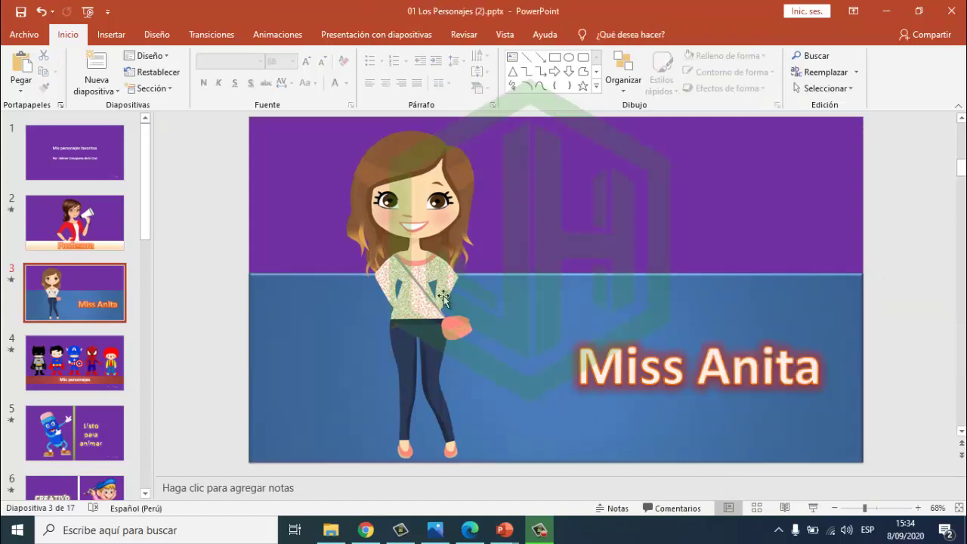
# Browse the later slides, return to the title slide, and start the slide show from it.
pyautogui.click(98, 374)
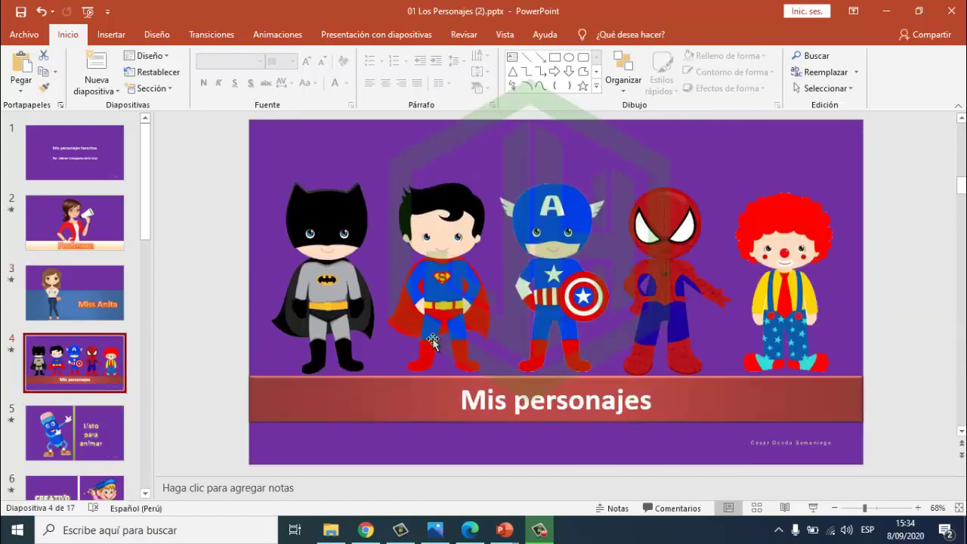
pyautogui.scroll(-2, 100, 446)
pyautogui.click(101, 444)
pyautogui.scroll(-5, 87, 377)
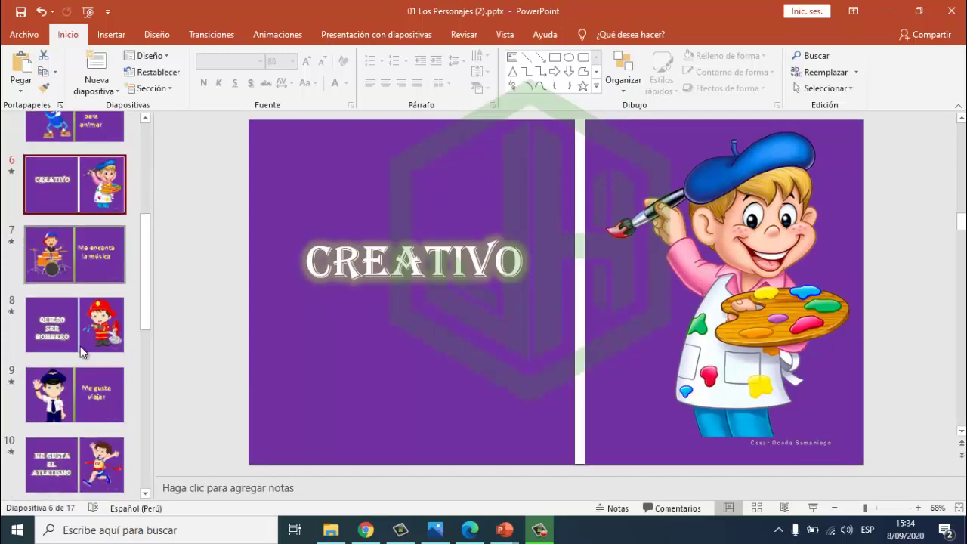
pyautogui.scroll(-2, 80, 347)
pyautogui.scroll(-2, 74, 357)
pyautogui.scroll(-1, 68, 372)
pyautogui.scroll(3, 67, 374)
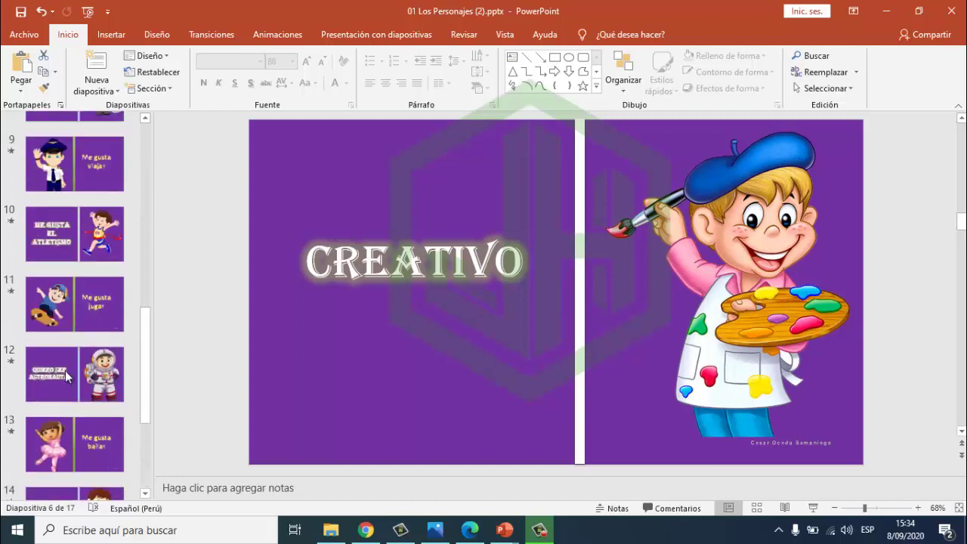
pyautogui.scroll(5, 67, 375)
pyautogui.scroll(5, 75, 303)
pyautogui.click(97, 177)
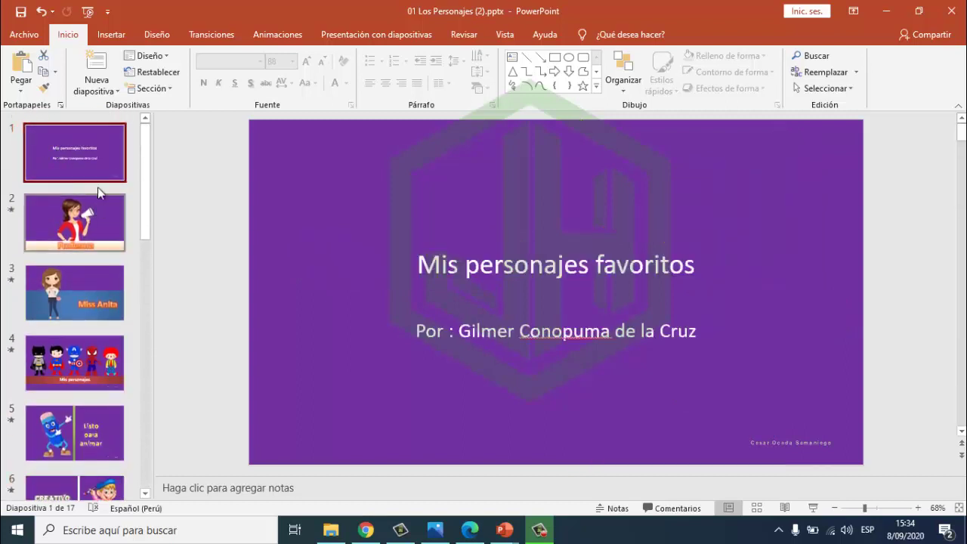
pyautogui.click(814, 511)
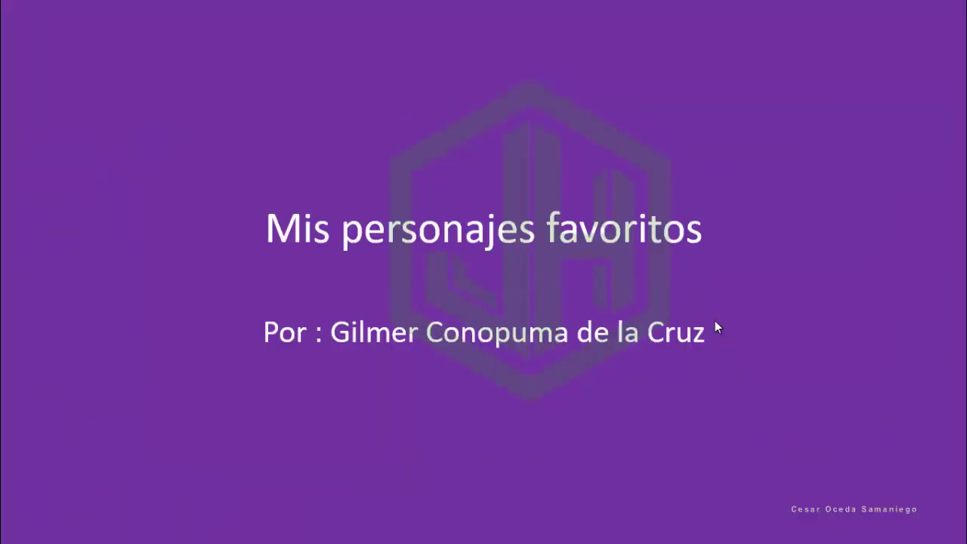
# Advance through Profesora, Miss Anita, Mis personajes and Listo para animar, then exit to slide 1.
pyautogui.click(715, 310)
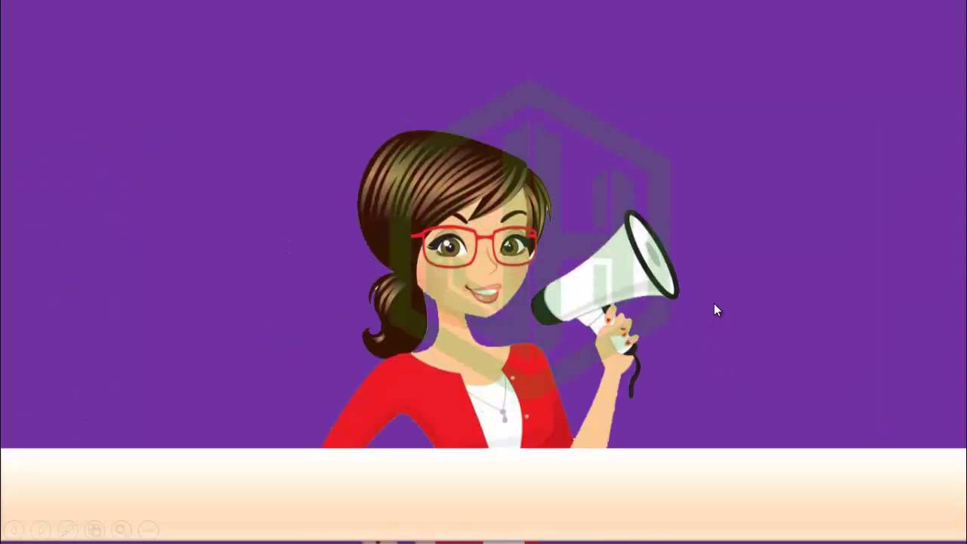
pyautogui.click(717, 310)
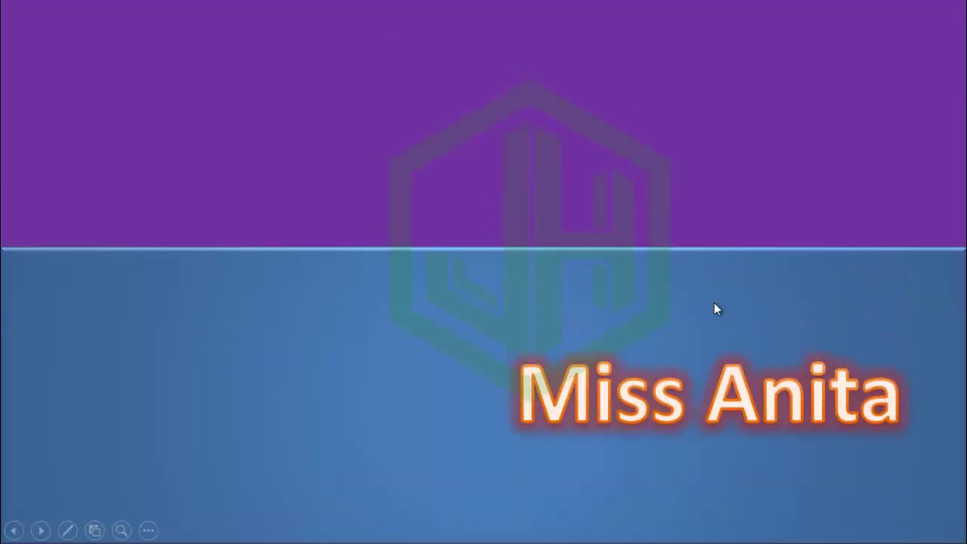
pyautogui.click(715, 304)
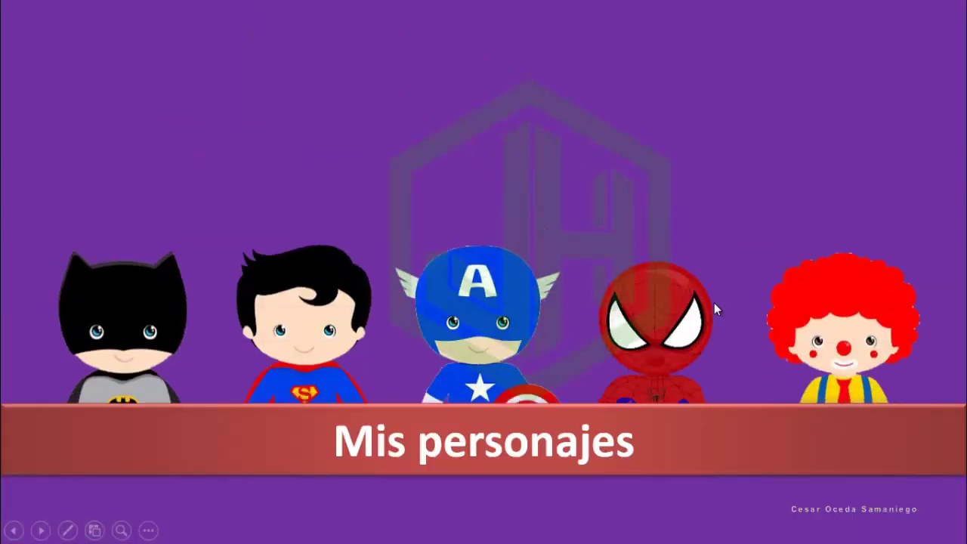
pyautogui.click(714, 303)
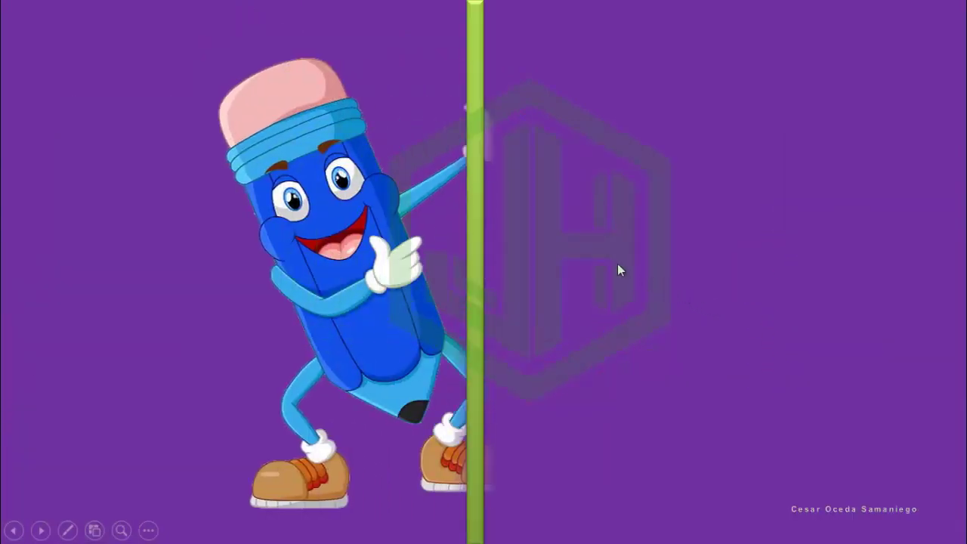
pyautogui.press('Escape')
pyautogui.click(85, 149)
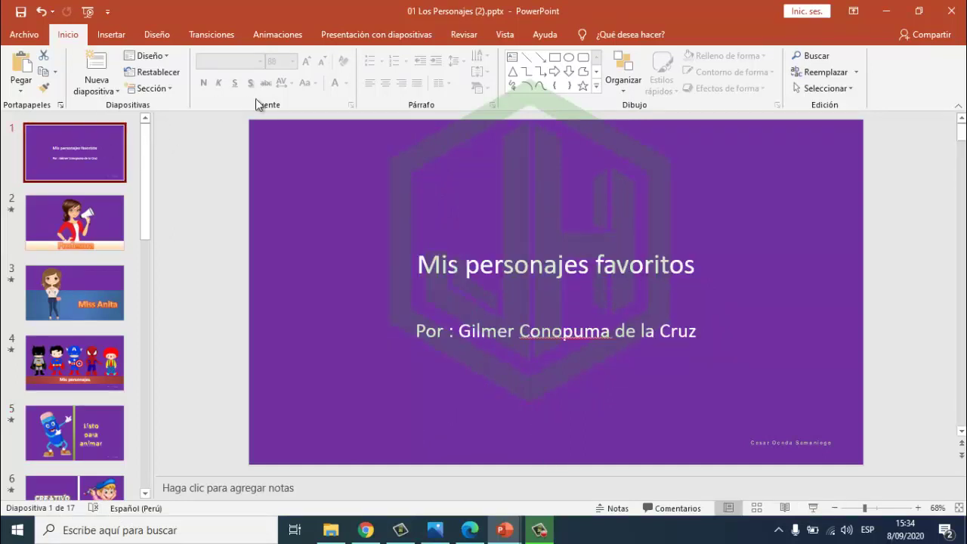
# On the Presentación con diapositivas tab, browse slides 2–5 and return to the title slide.
pyautogui.click(391, 35)
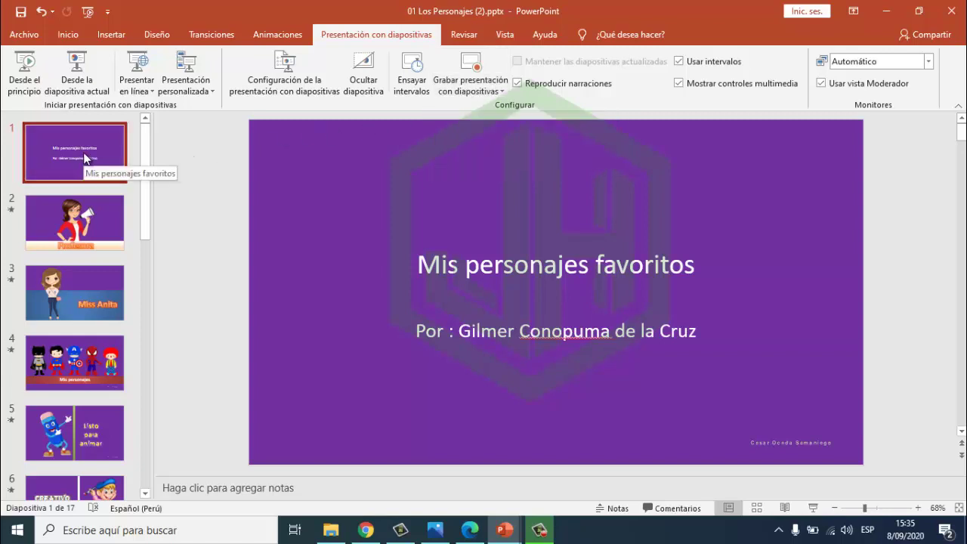
pyautogui.press('Down')
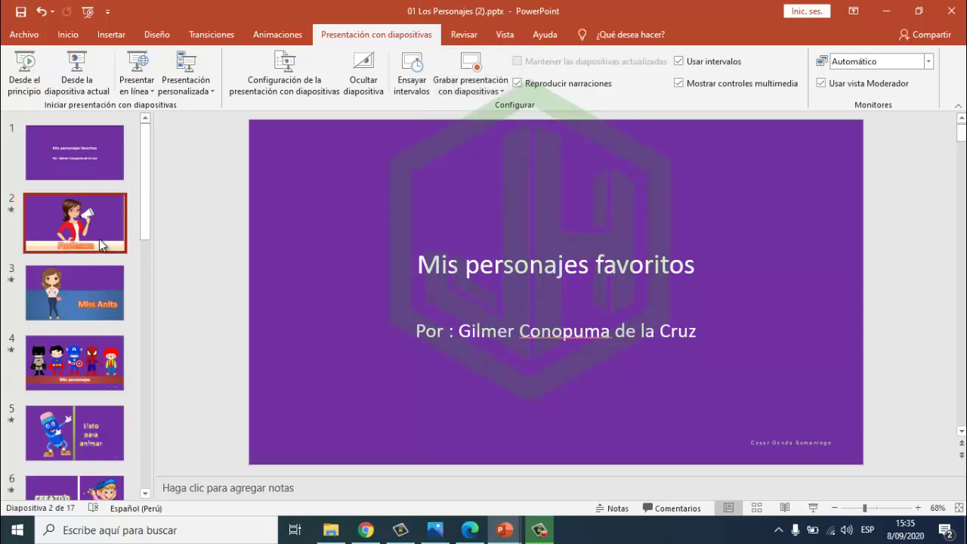
pyautogui.press('Down')
pyautogui.click(108, 330)
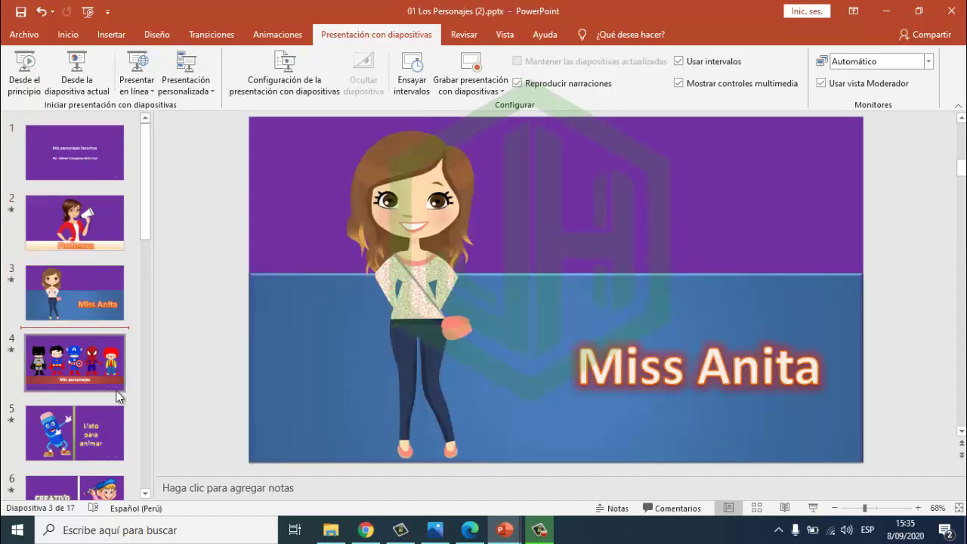
pyautogui.click(97, 370)
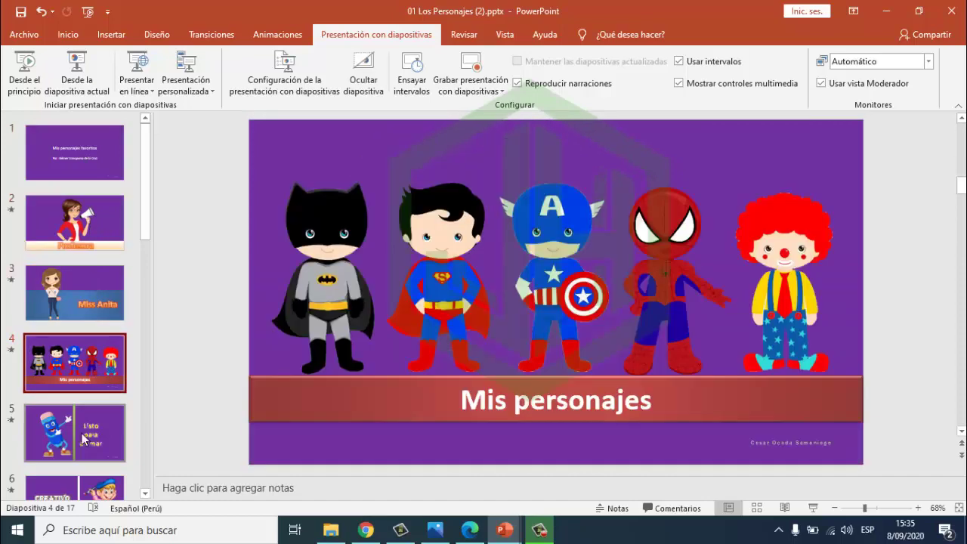
pyautogui.click(82, 443)
pyautogui.scroll(-2, 81, 416)
pyautogui.scroll(2, 45, 317)
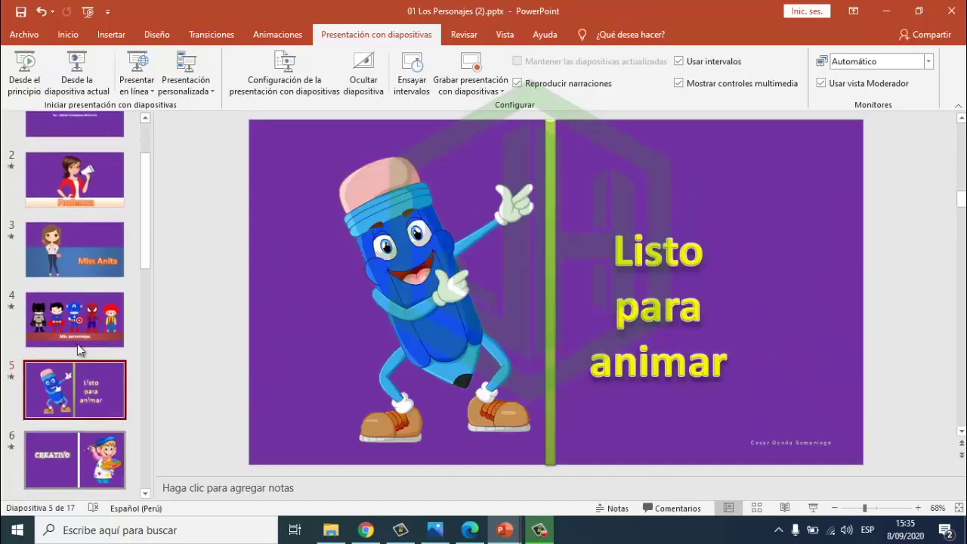
pyautogui.click(88, 160)
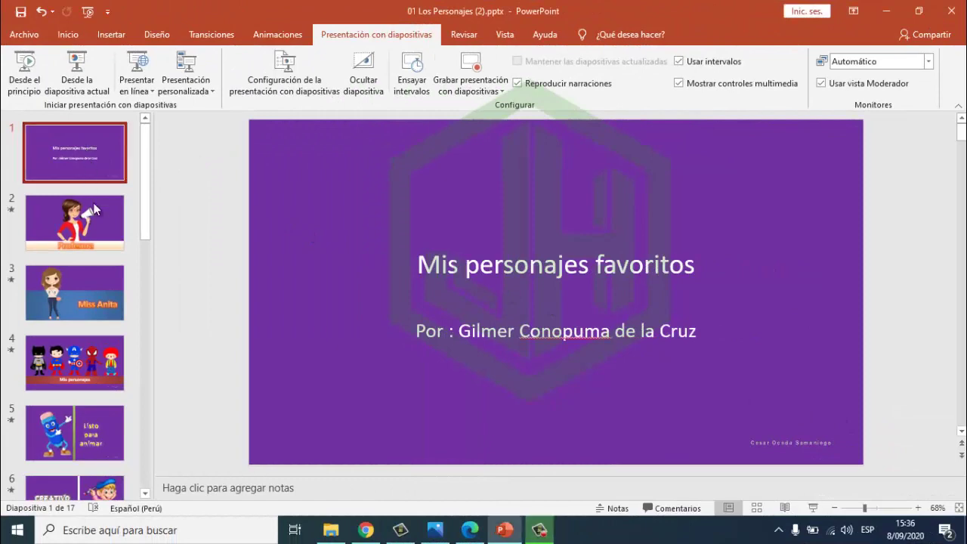
# Recheck the opening slides, then open the Grabar presentación con diapositivas options from slide 1.
pyautogui.press('Down')
pyautogui.press('Up')
pyautogui.scroll(-3, 146, 351)
pyautogui.scroll(-5, 138, 367)
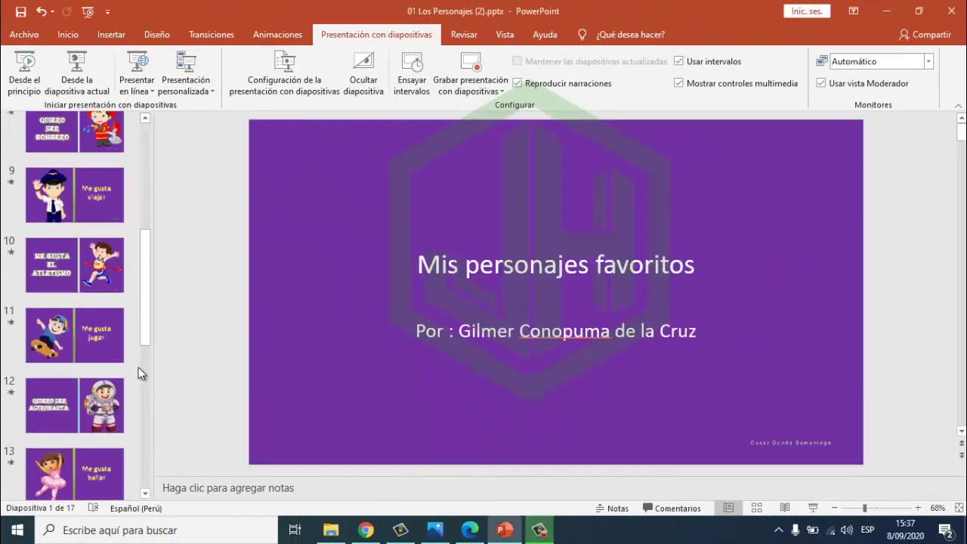
pyautogui.scroll(-3, 127, 345)
pyautogui.scroll(2, 98, 344)
pyautogui.scroll(4, 98, 343)
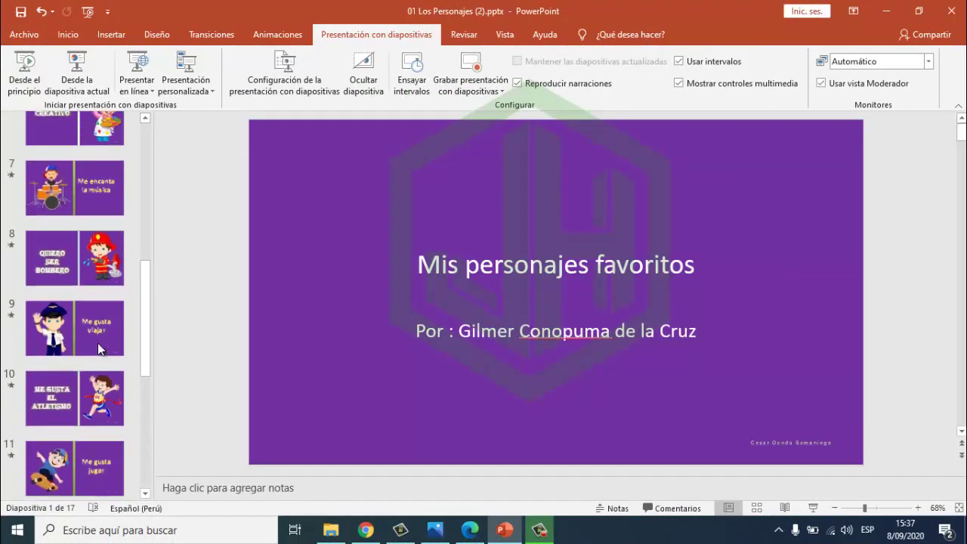
pyautogui.scroll(7, 98, 344)
pyautogui.scroll(2, 76, 265)
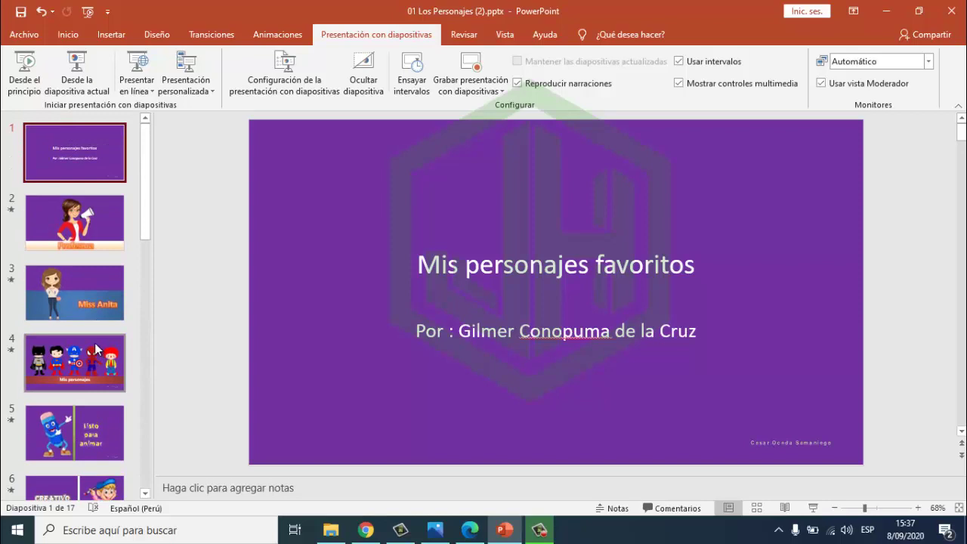
pyautogui.click(86, 222)
pyautogui.click(102, 158)
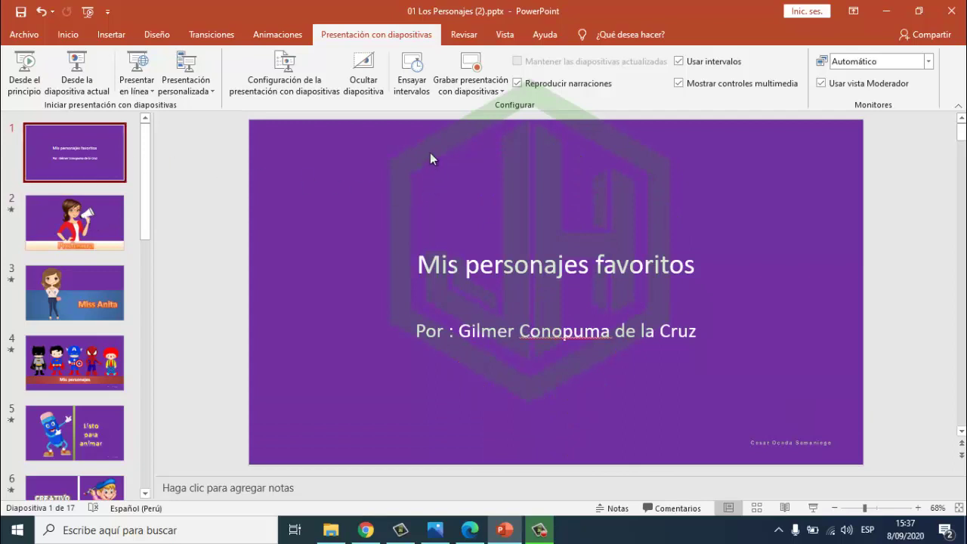
pyautogui.click(470, 86)
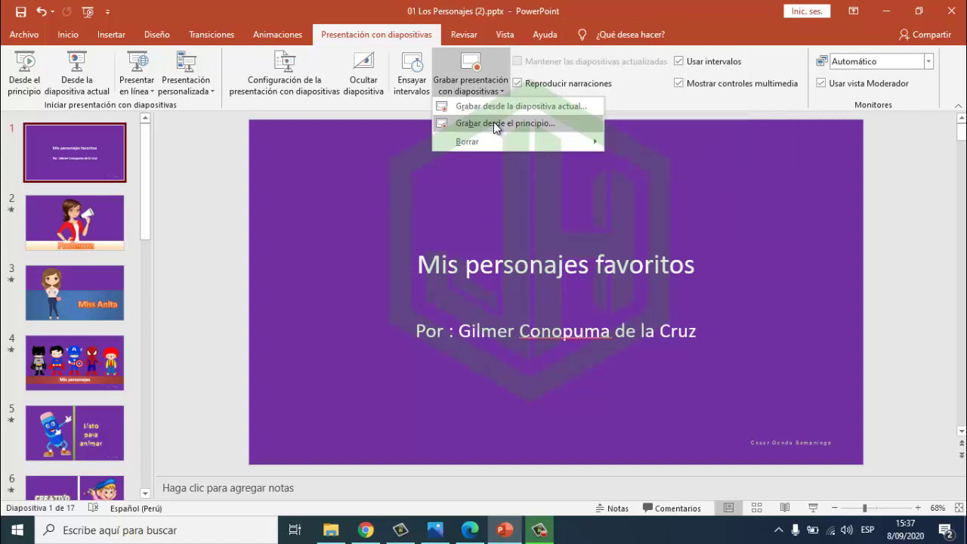
# Choose Grabar desde el principio to start recording from the title slide.
pyautogui.click(494, 122)
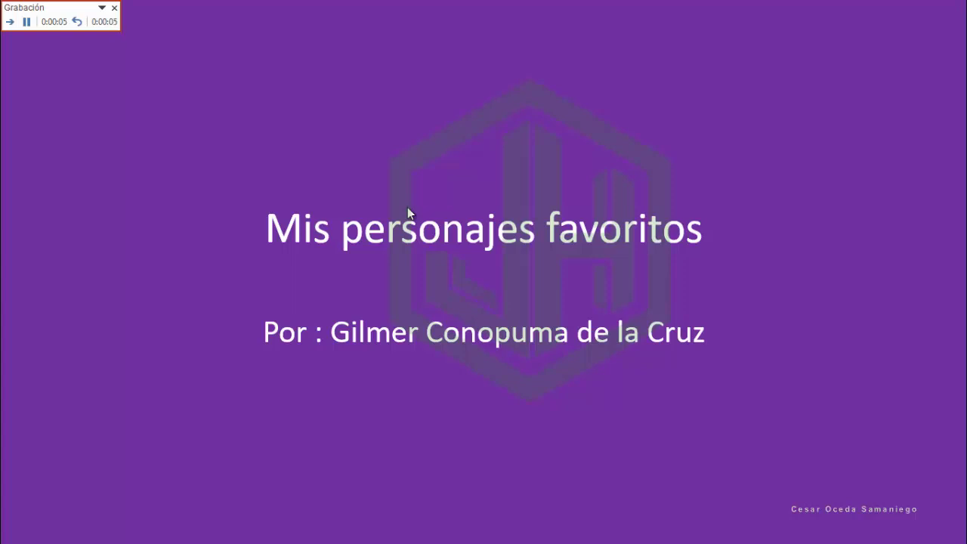
# Advance the recording through Profesora, Miss Anita and Mis personajes toward Me encanta la música.
pyautogui.click(407, 209)
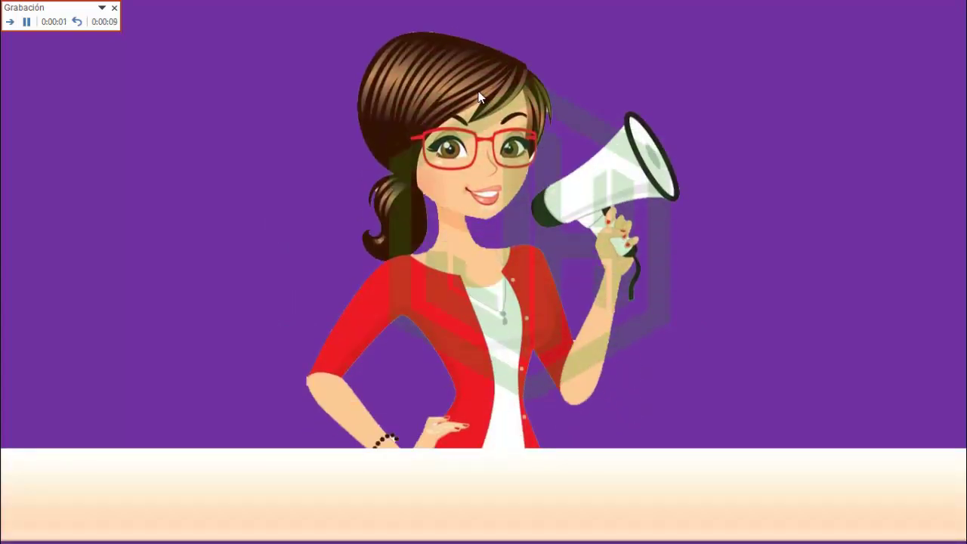
pyautogui.click(474, 95)
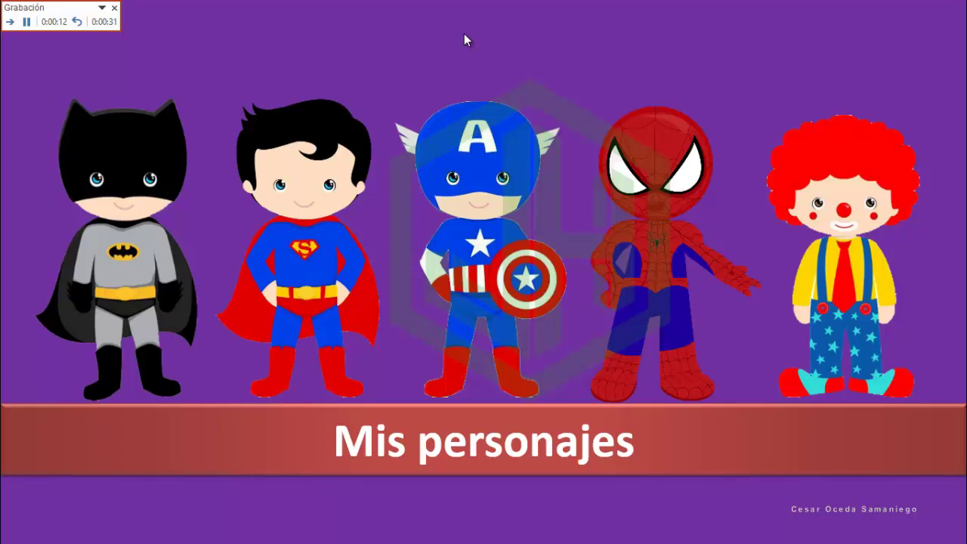
pyautogui.click(465, 34)
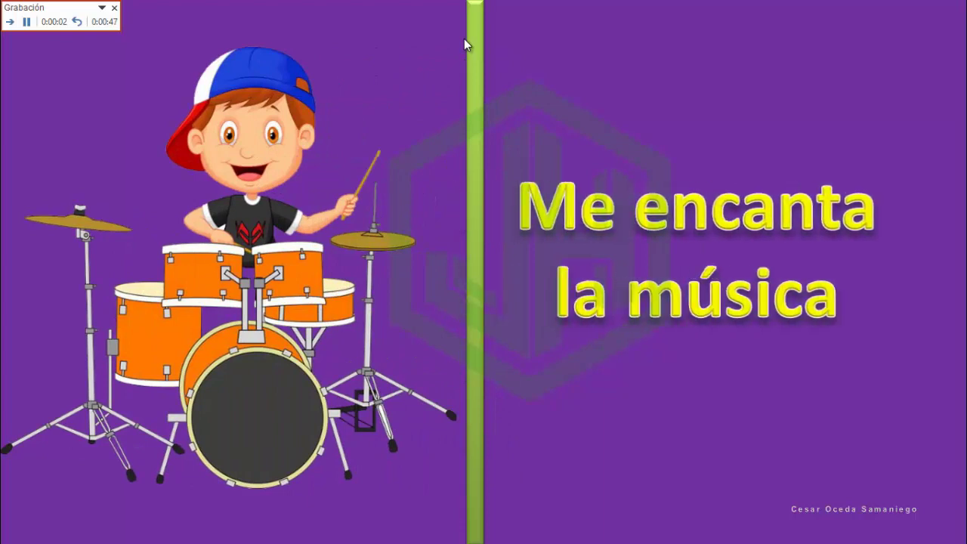
# Advance the recording through Me gusta viajar, cocinar, cantar and Continuará until it ends at 1:51.
pyautogui.click(386, 46)
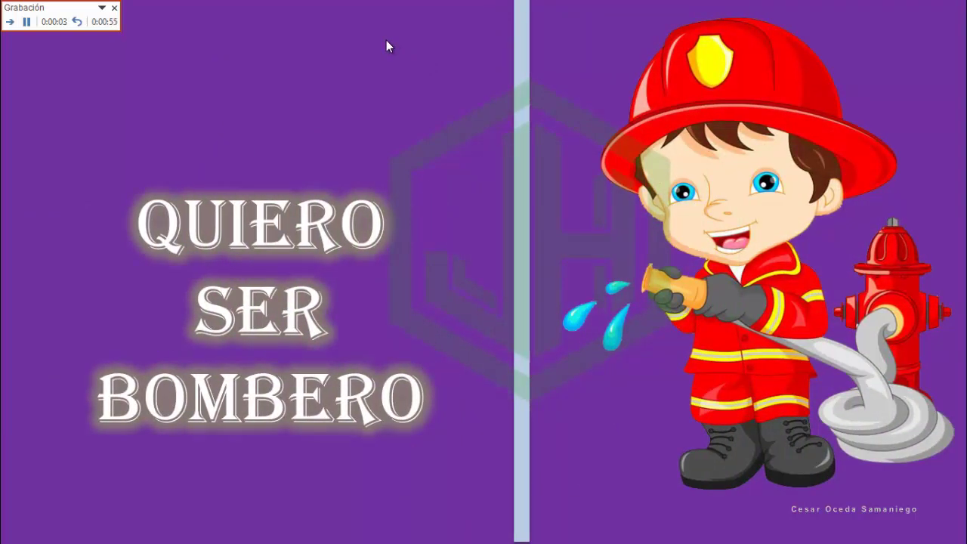
pyautogui.click(387, 46)
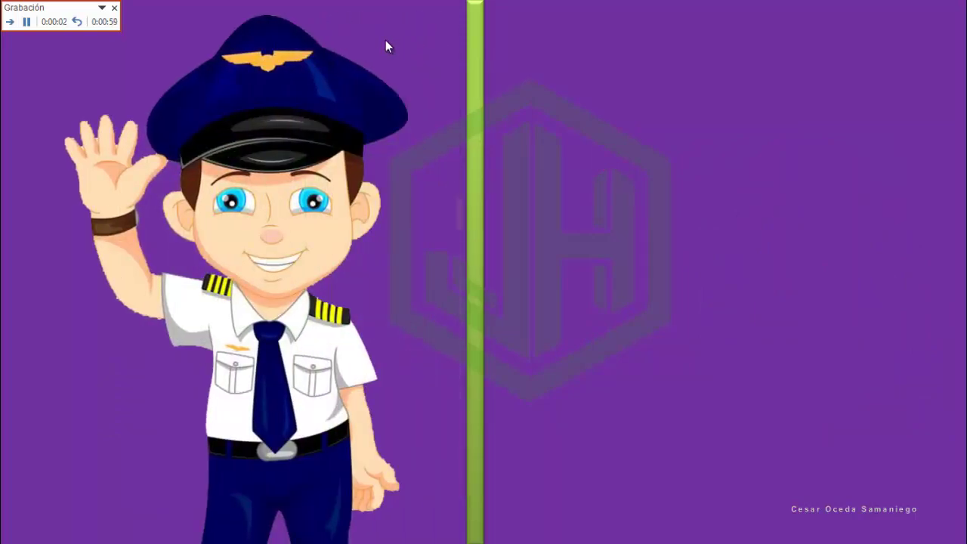
pyautogui.click(386, 47)
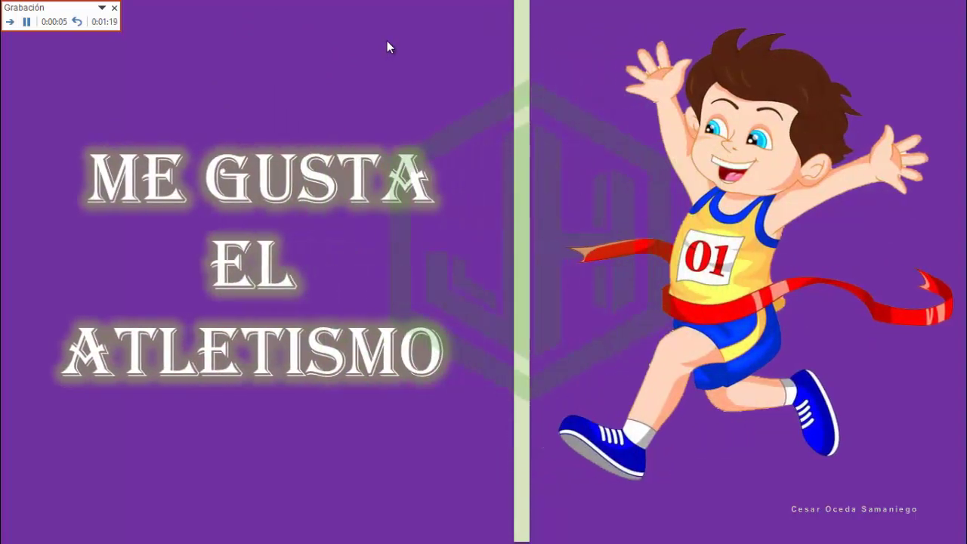
pyautogui.press('Right')
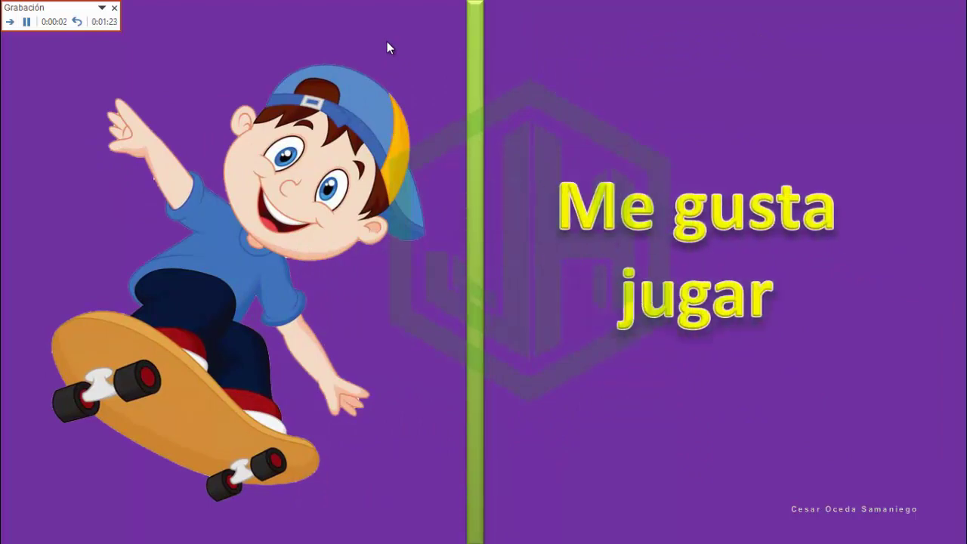
pyautogui.press('Right')
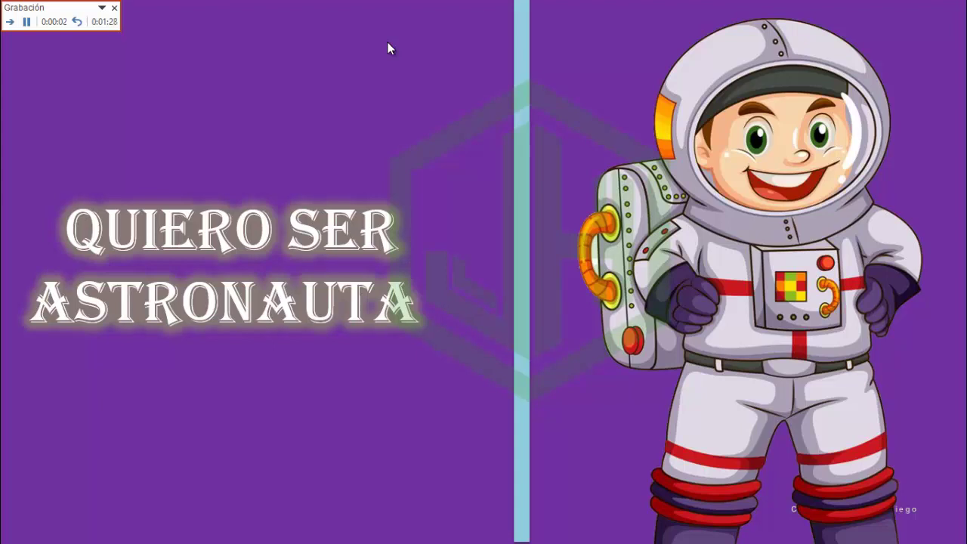
pyautogui.click(388, 42)
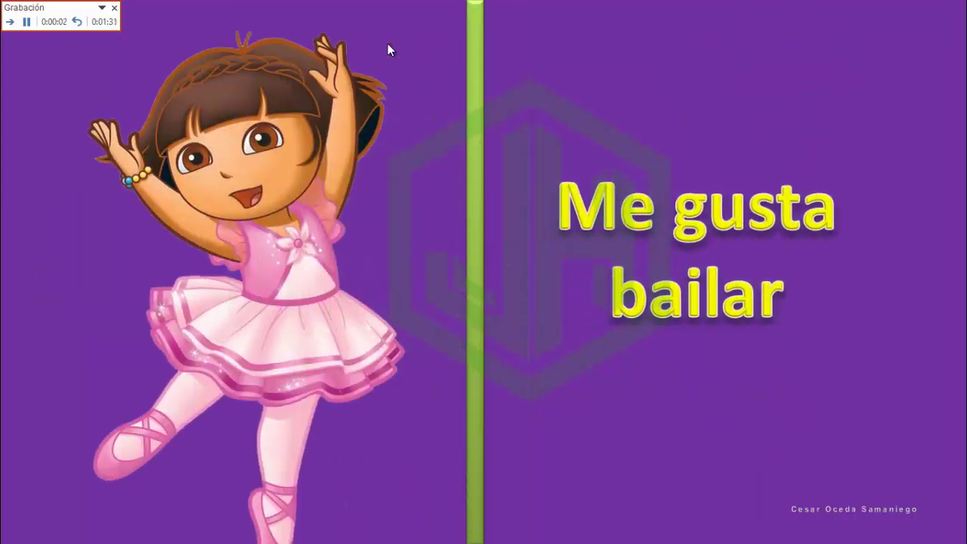
pyautogui.click(388, 50)
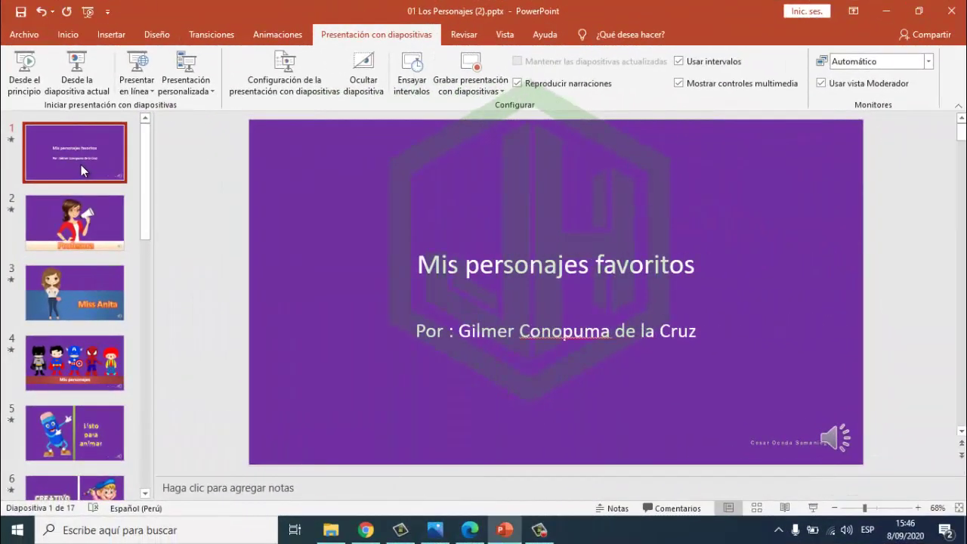
# Look over slide 2 and the Miss Anita slide, then play the title slide's recorded narration.
pyautogui.click(85, 225)
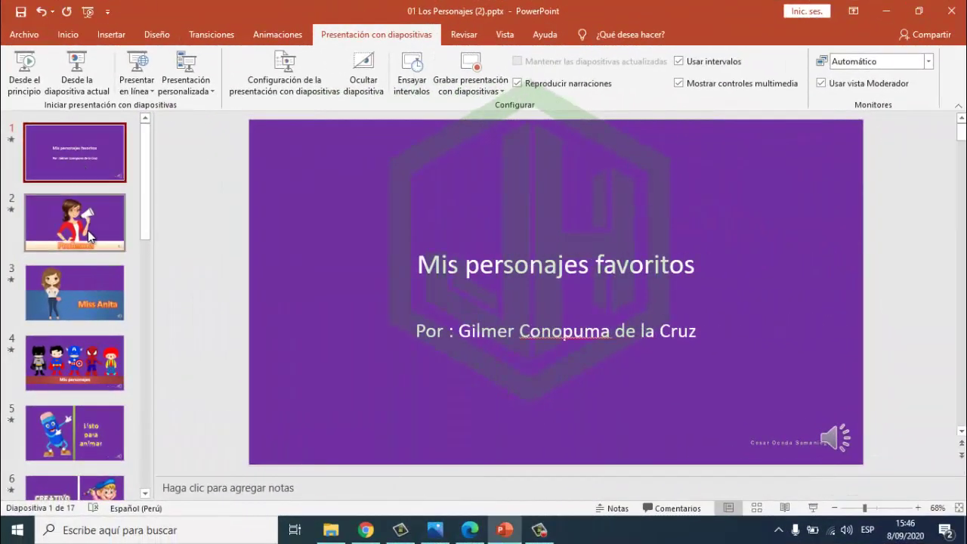
pyautogui.click(66, 153)
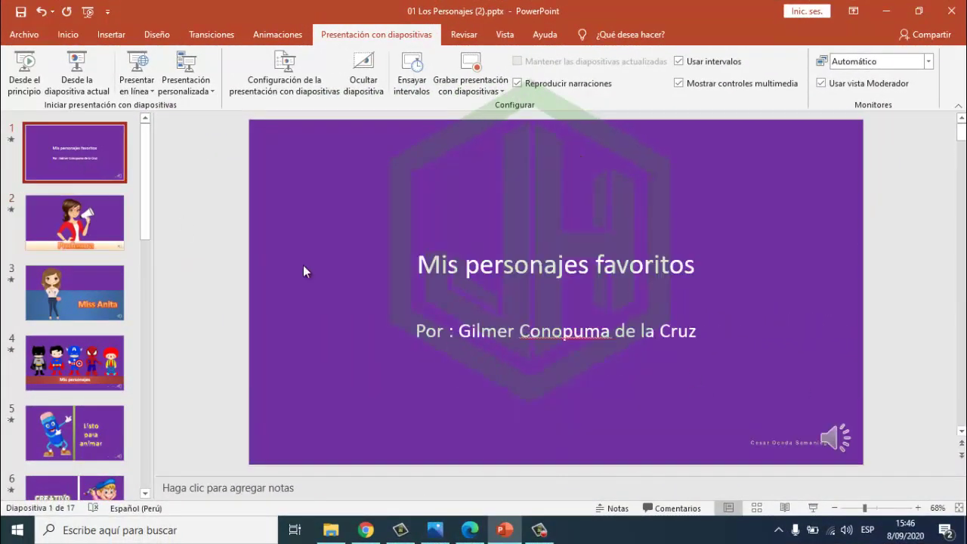
pyautogui.click(106, 298)
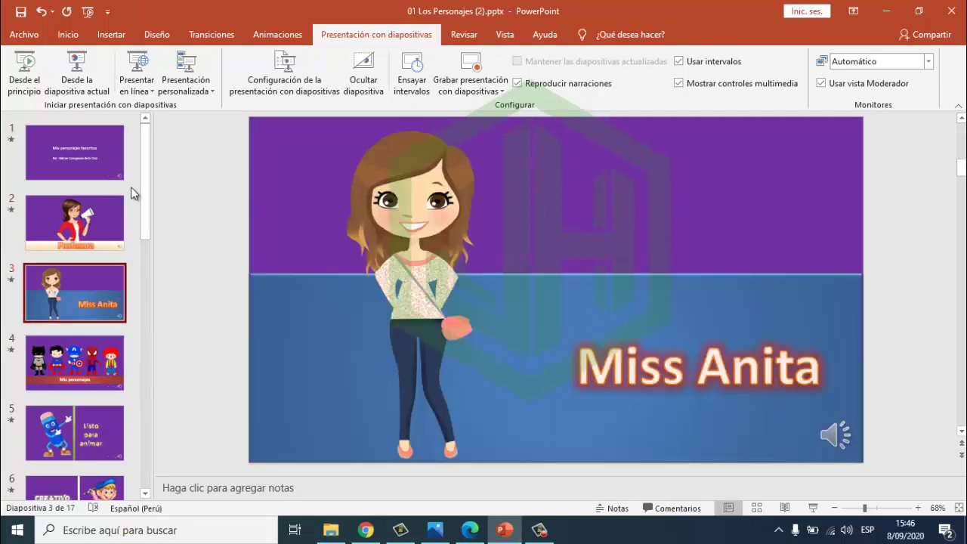
pyautogui.click(106, 163)
pyautogui.moveTo(819, 427)
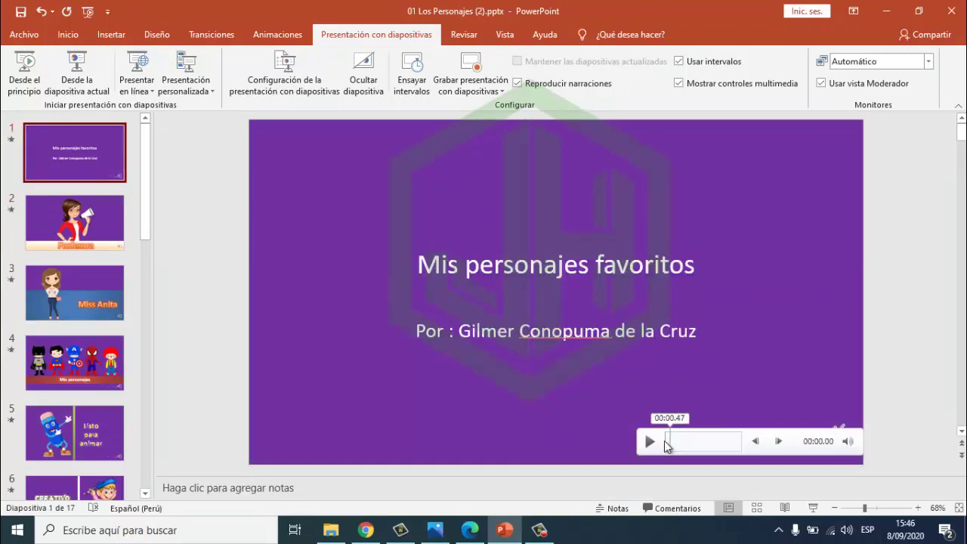
pyautogui.click(652, 441)
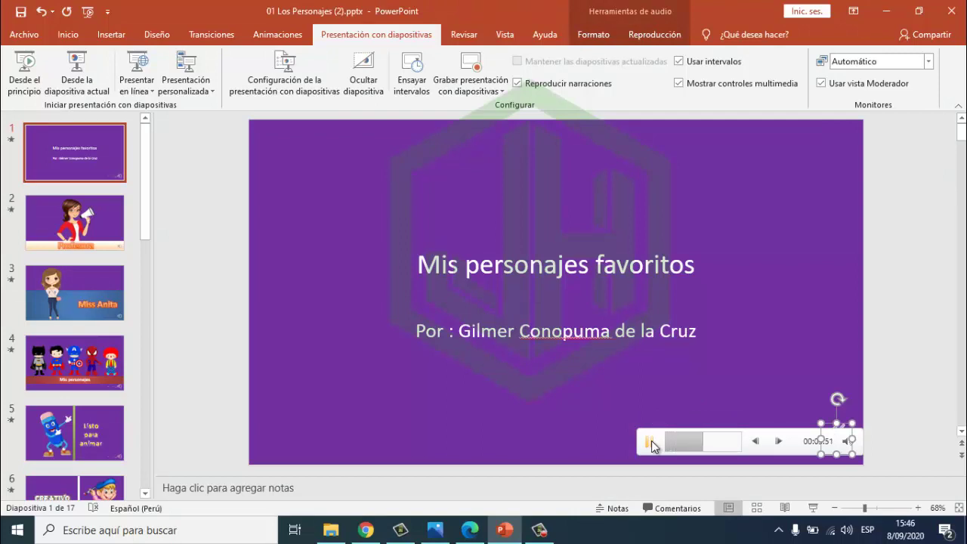
# Browse the Miss Anita and Mis personajes slides and nearby slides, then return to the title slide.
pyautogui.click(66, 308)
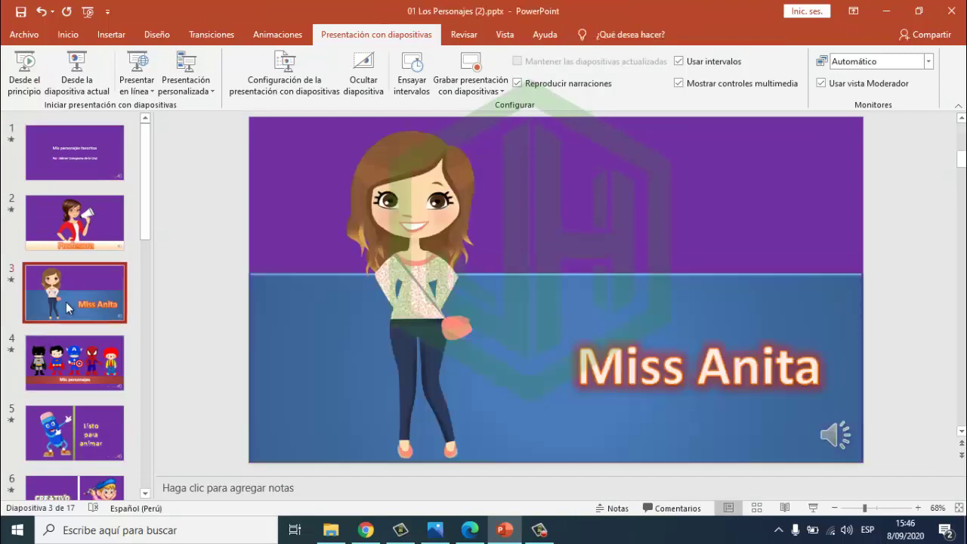
pyautogui.click(75, 363)
pyautogui.scroll(-6, 84, 421)
pyautogui.press('Down')
pyautogui.press('Down')
pyautogui.press('Down')
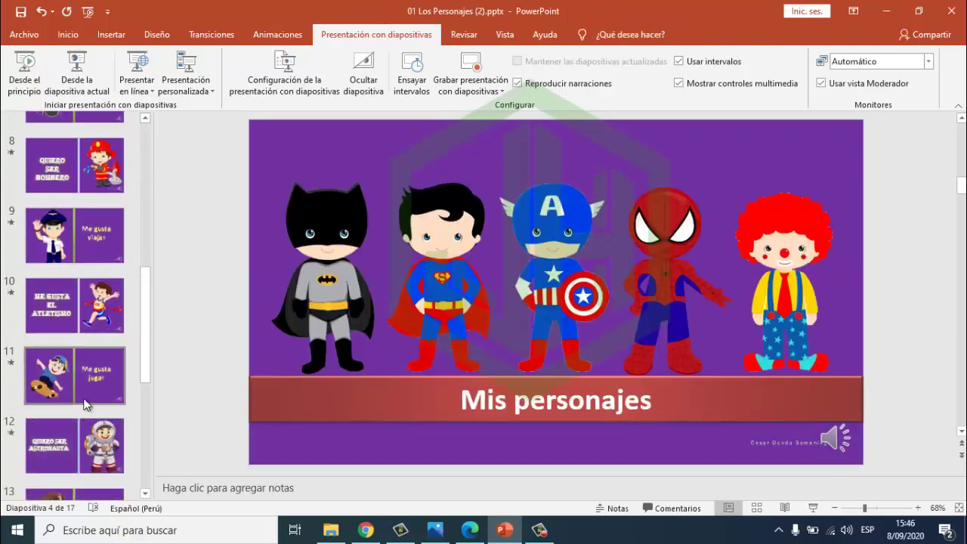
pyautogui.press('Down')
pyautogui.press('Down')
pyautogui.press('Down')
pyautogui.press('Down')
pyautogui.press('Up')
pyautogui.press('Up')
pyautogui.press('Up')
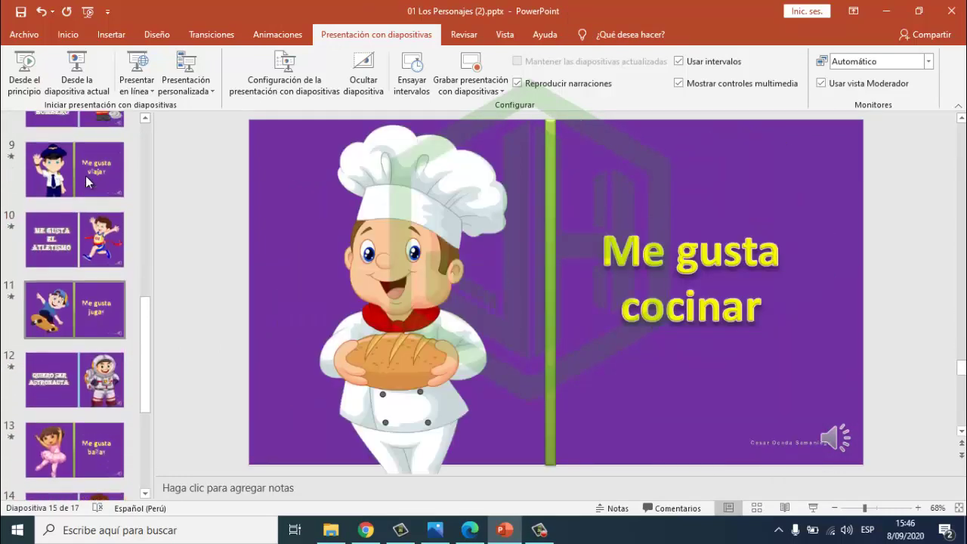
pyautogui.press('Up')
pyautogui.press('Up')
pyautogui.press('Up')
pyautogui.press('Up')
pyautogui.press('Up')
pyautogui.press('Up')
pyautogui.press('Up')
pyautogui.press('Up')
pyautogui.press('Up')
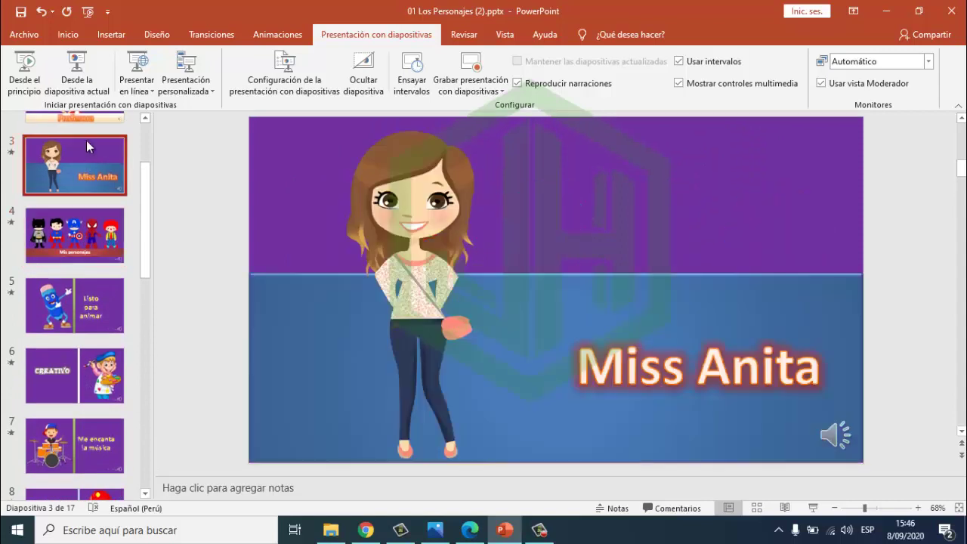
pyautogui.press('Up')
pyautogui.click(96, 149)
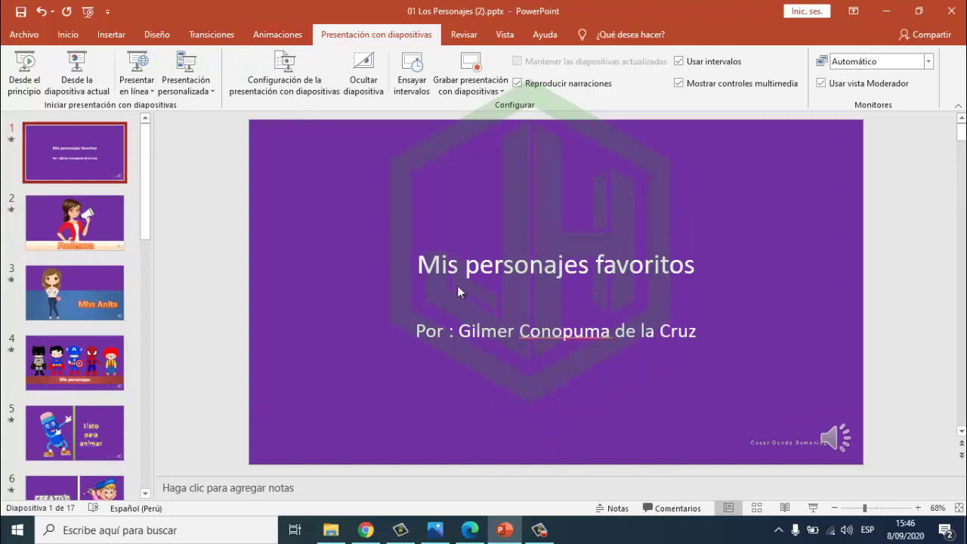
# Run the slide show from the beginning, advance past the first slide, then end it.
pyautogui.press('F5')
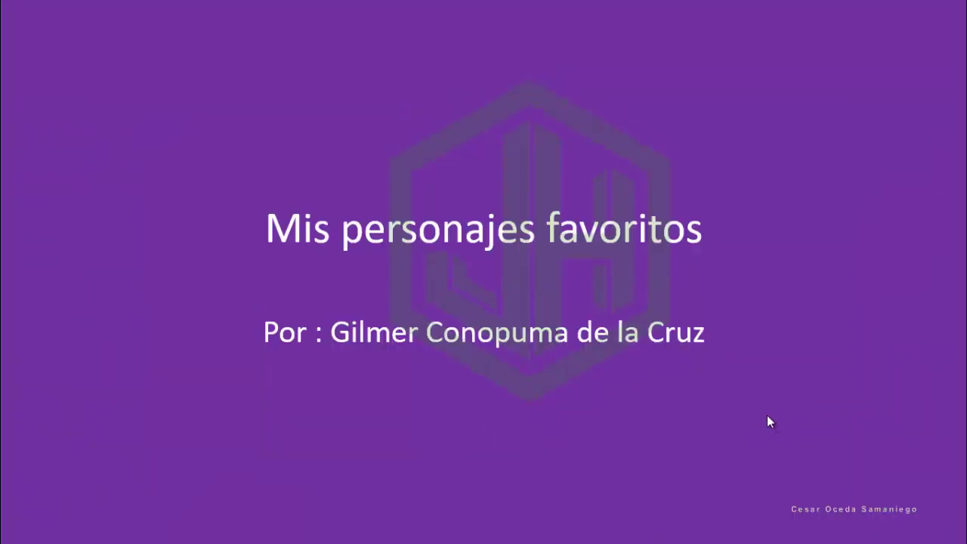
pyautogui.click(751, 381)
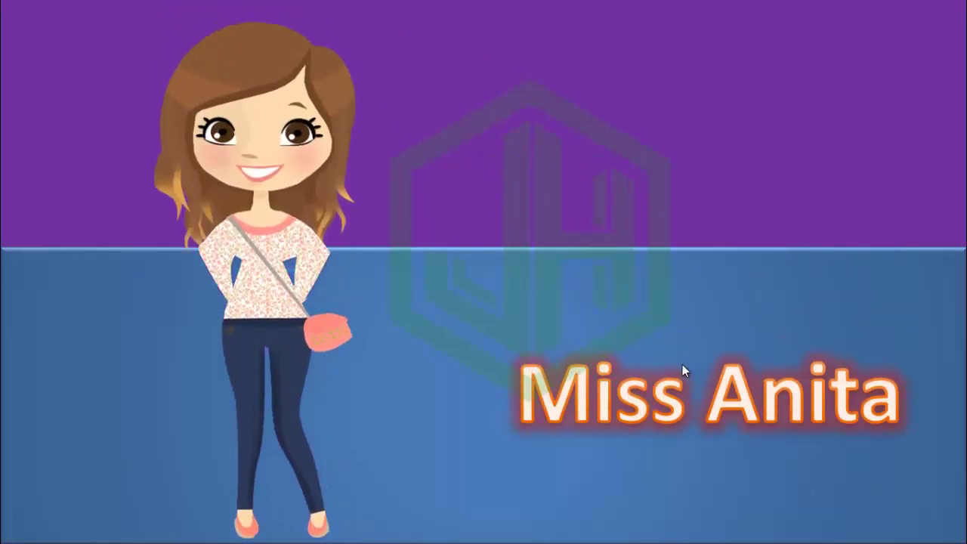
pyautogui.press('Escape')
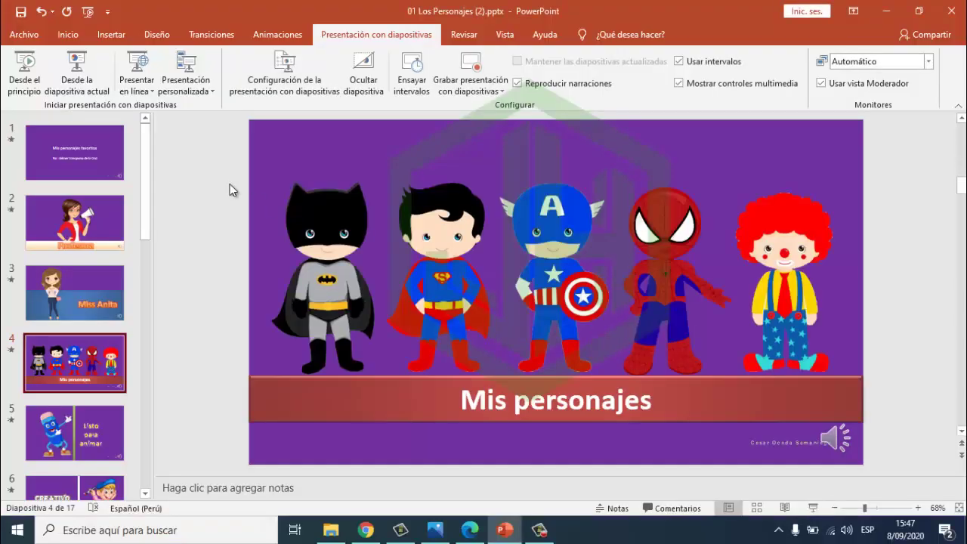
# Step through slide 2, Miss Anita and Mis personajes thumbnails, ending on the title slide.
pyautogui.click(93, 215)
pyautogui.click(78, 171)
pyautogui.click(92, 274)
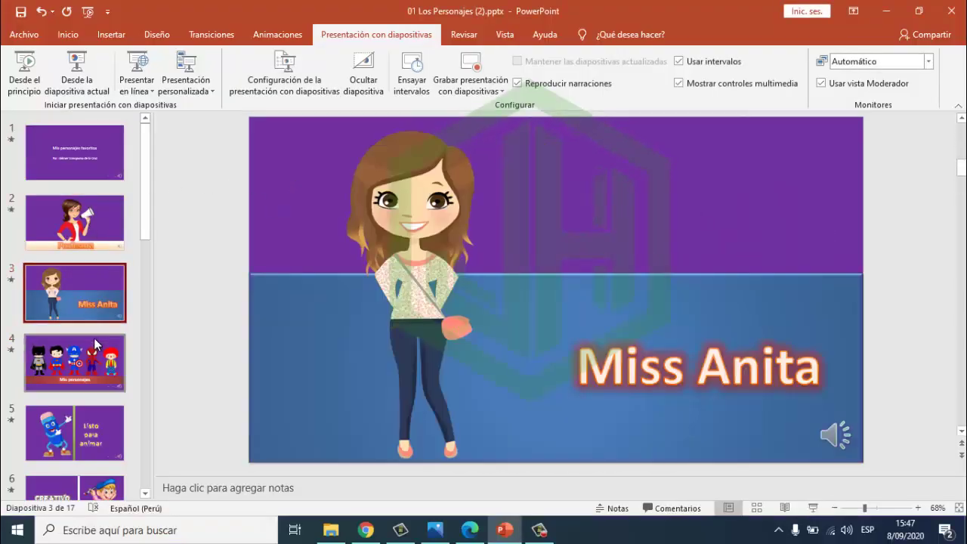
pyautogui.click(98, 355)
pyautogui.click(76, 223)
pyautogui.click(75, 155)
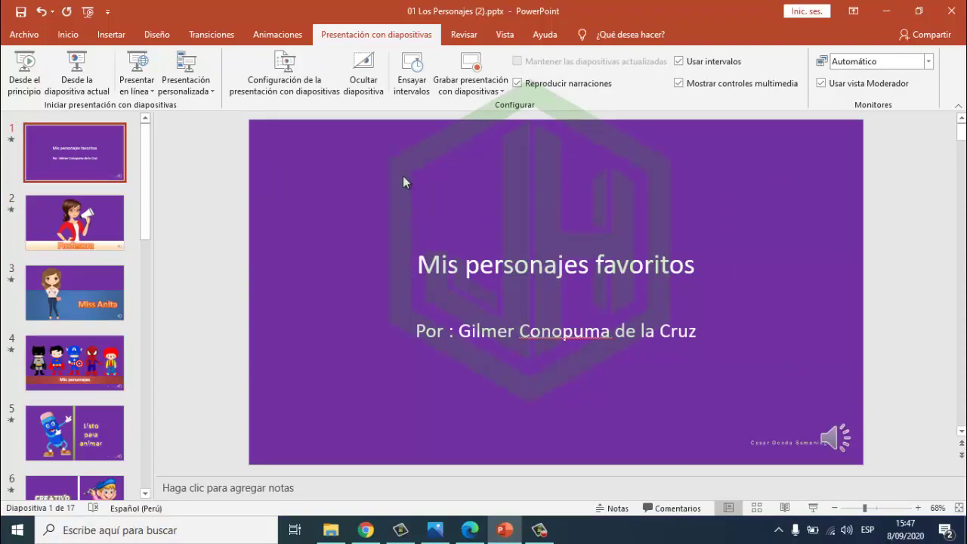
# Insert SONG 001 (1).mp3 from Descargas via Insertar > Audio > Audio en Mi PC.
pyautogui.click(116, 36)
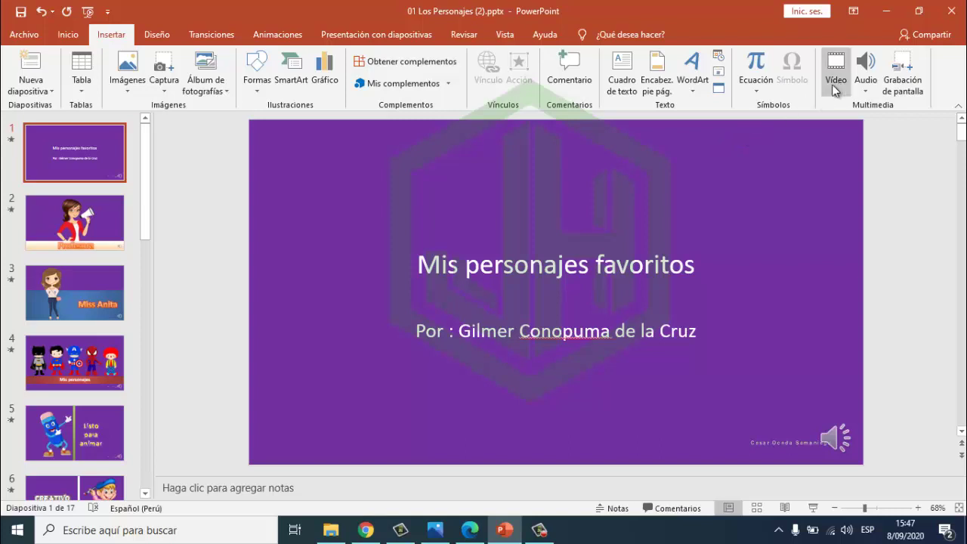
pyautogui.click(868, 99)
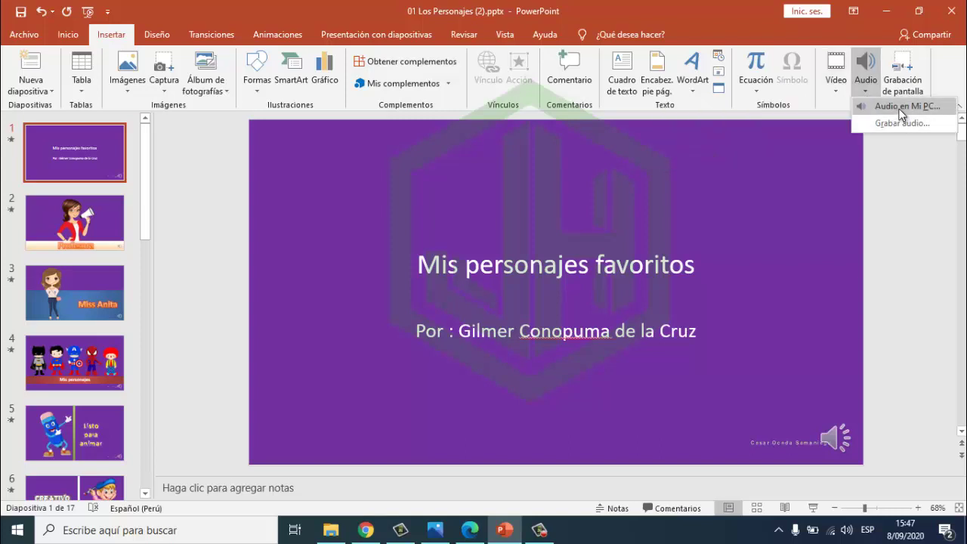
pyautogui.click(900, 107)
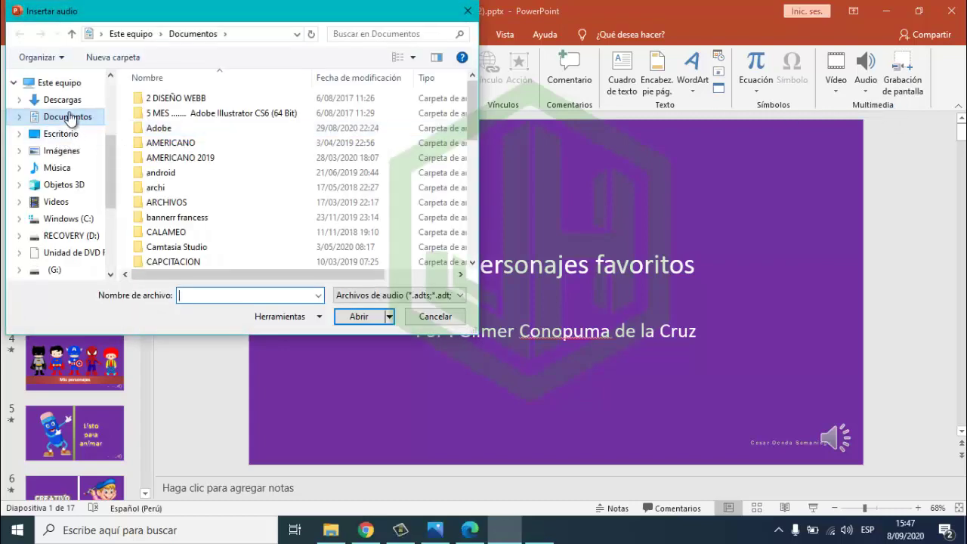
pyautogui.click(63, 99)
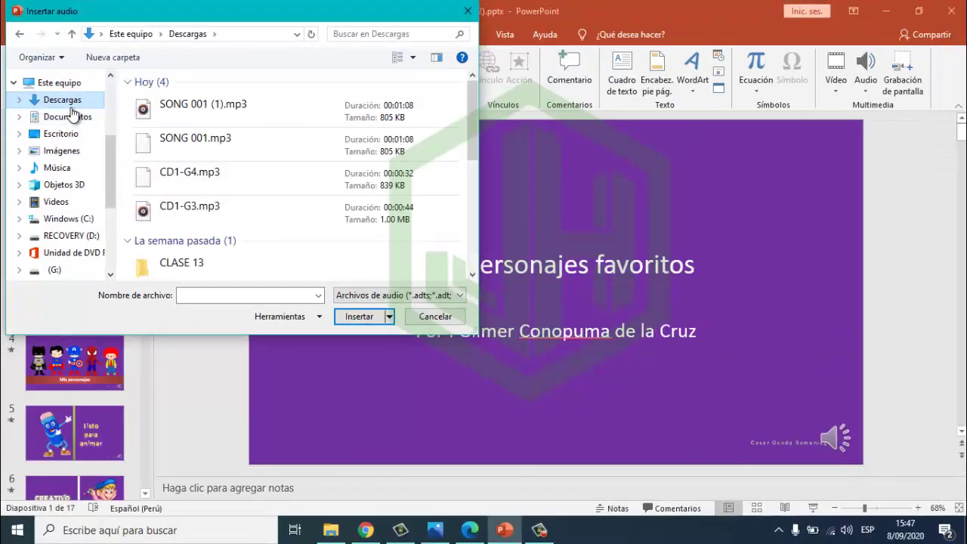
pyautogui.doubleClick(187, 109)
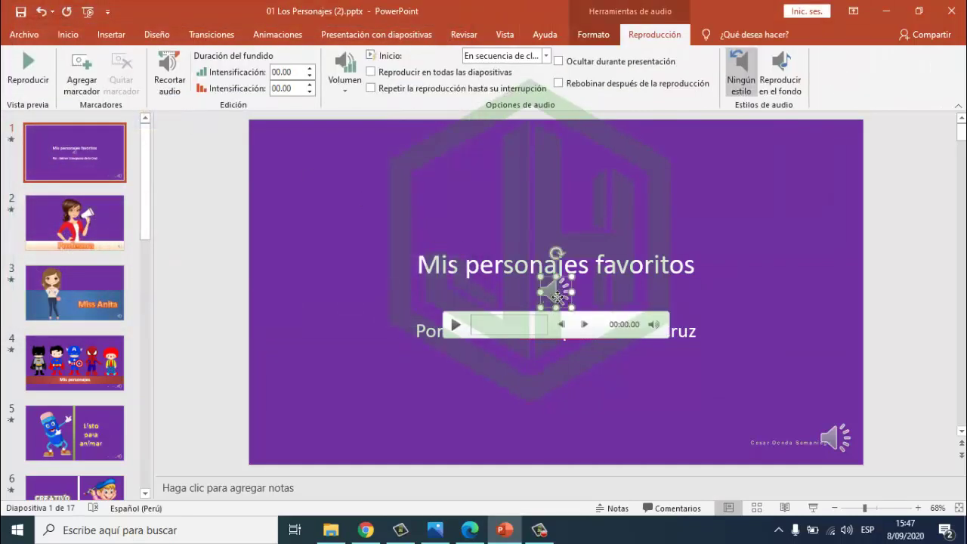
# Drag the song icon above the title and set its Inicio to Automáticamente.
pyautogui.moveTo(566, 305); pyautogui.dragTo(542, 186)
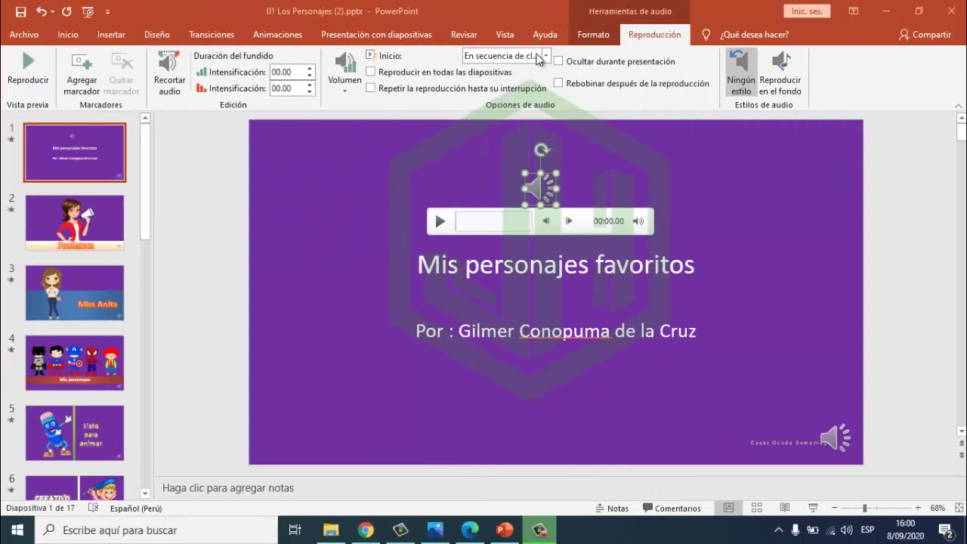
pyautogui.click(545, 59)
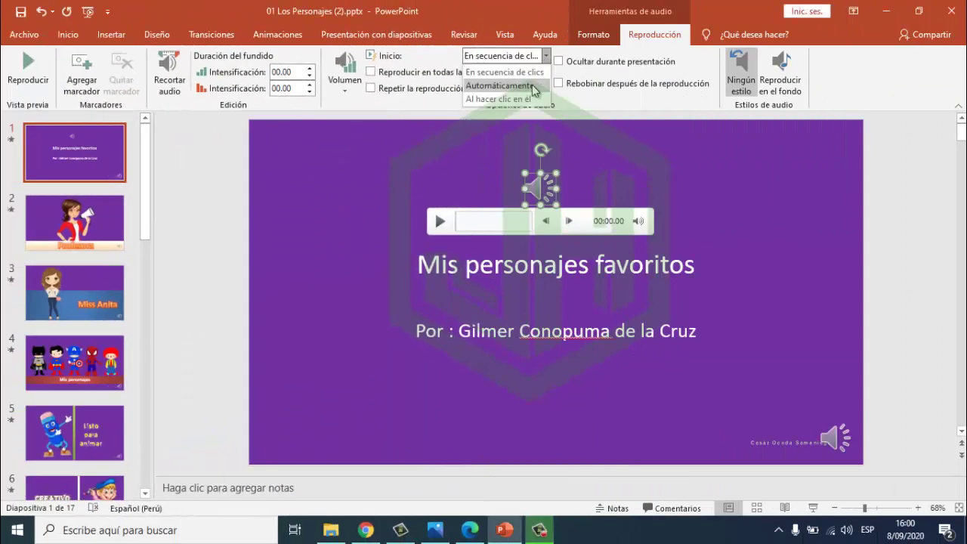
pyautogui.click(533, 87)
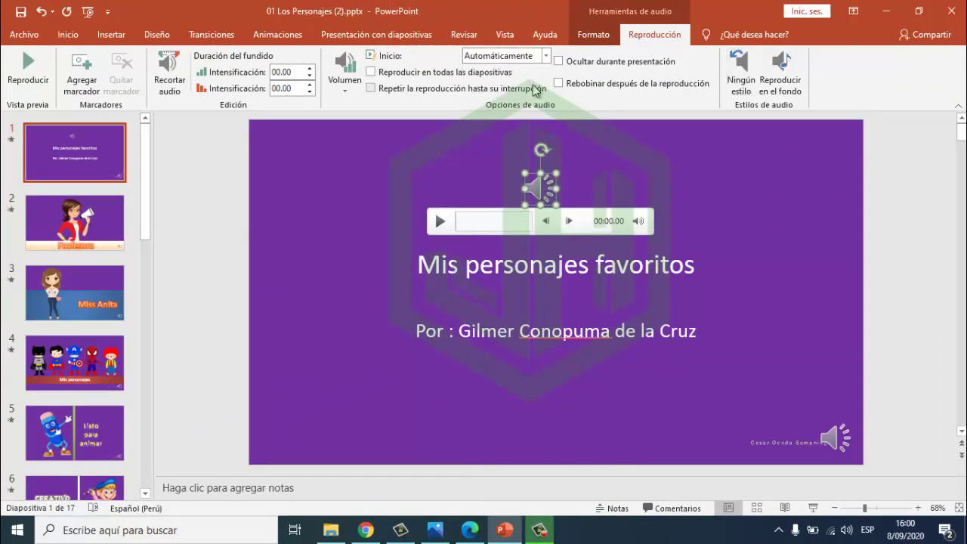
pyautogui.click(283, 38)
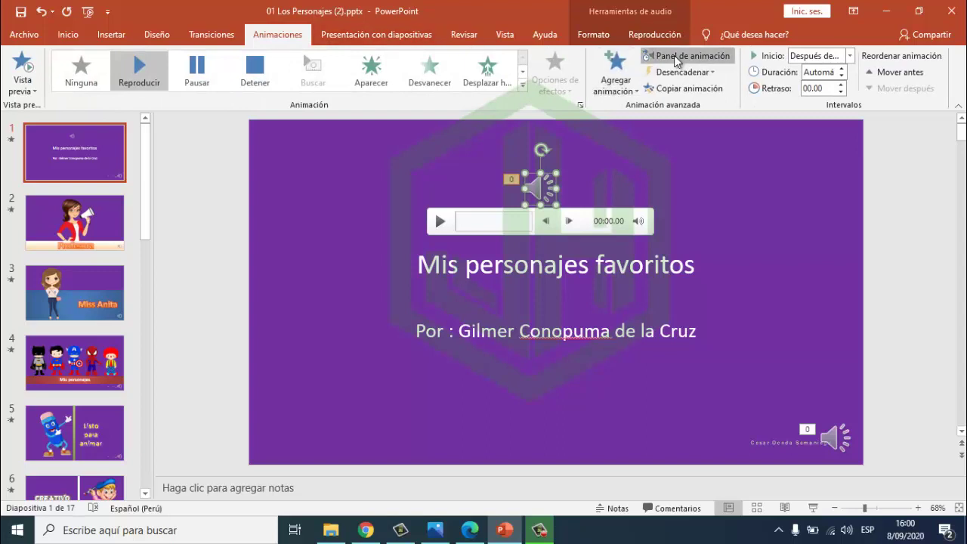
# In SONG 001's Intervalos effect options, set Detener la reproducción to Después de 17 diapositivas.
pyautogui.click(676, 58)
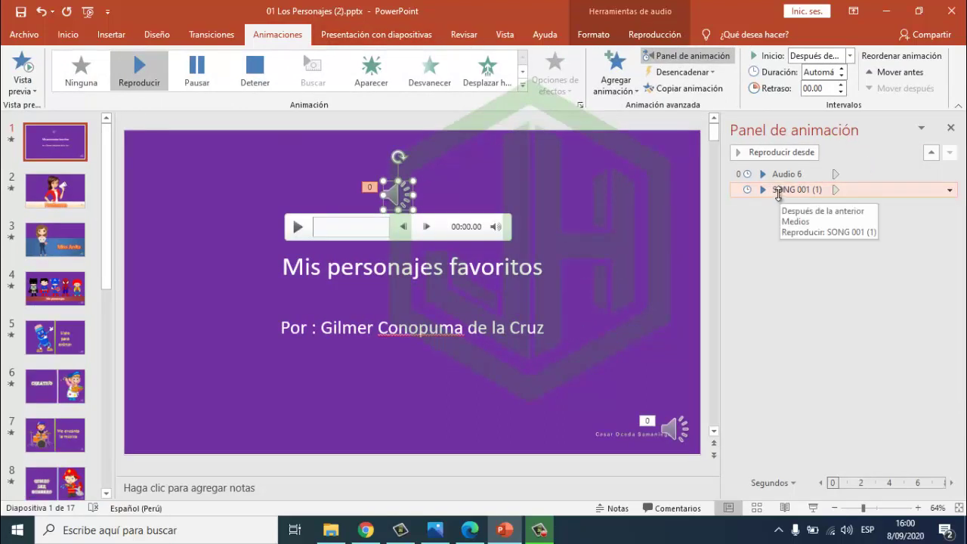
pyautogui.click(950, 190)
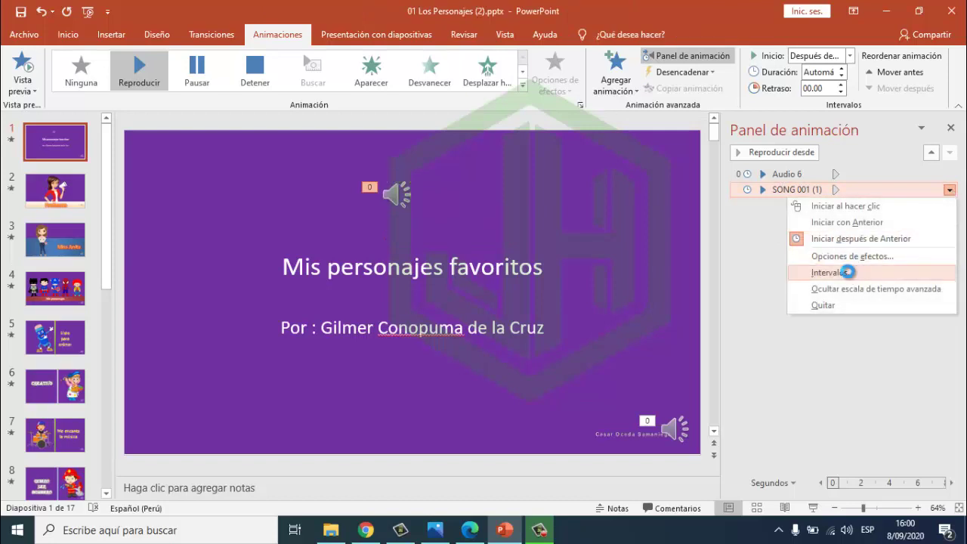
pyautogui.click(844, 272)
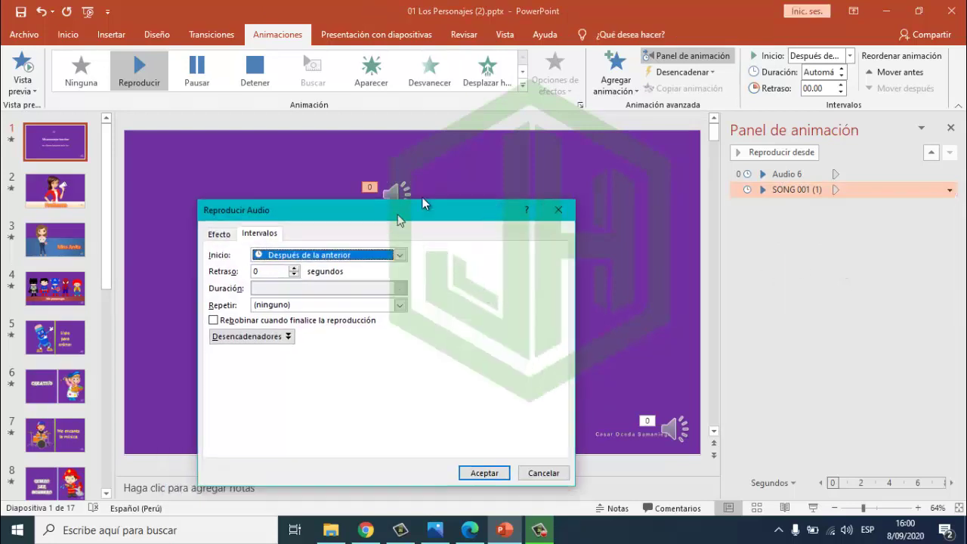
pyautogui.click(292, 189)
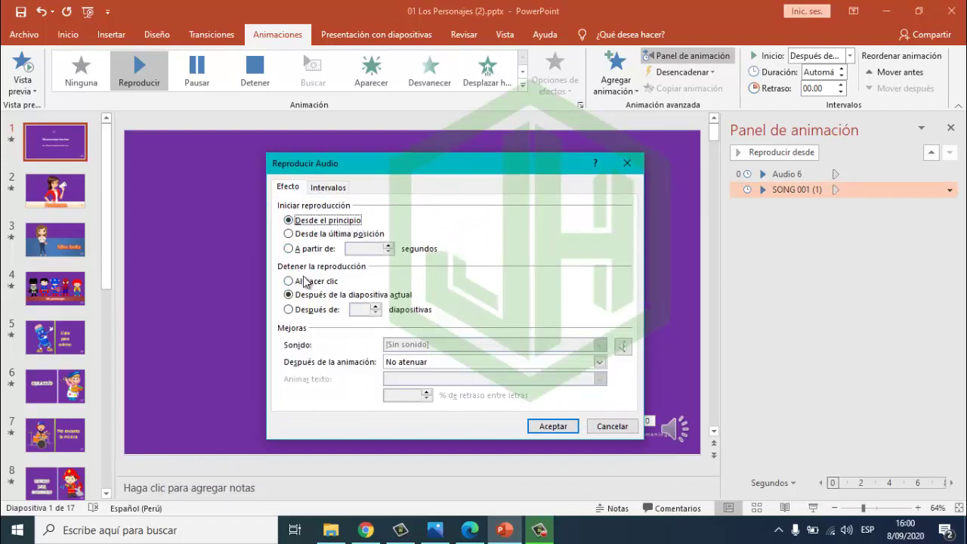
pyautogui.click(310, 310)
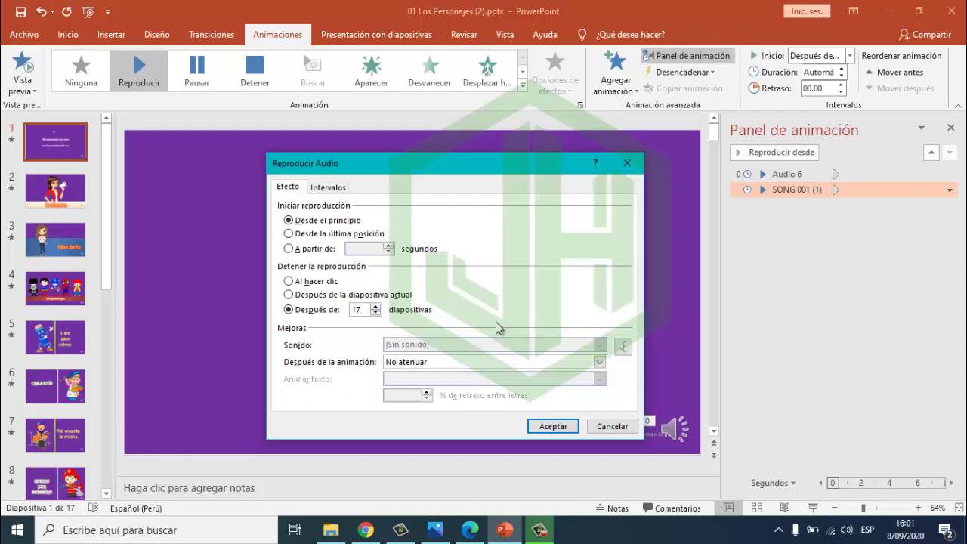
pyautogui.click(551, 425)
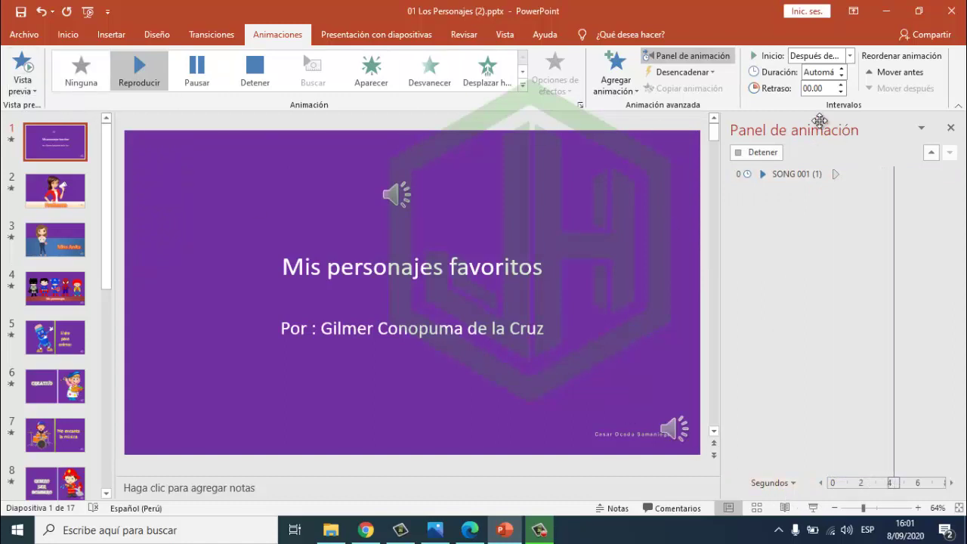
# Stop the animation preview and reselect the song's audio icon on the title slide.
pyautogui.click(760, 151)
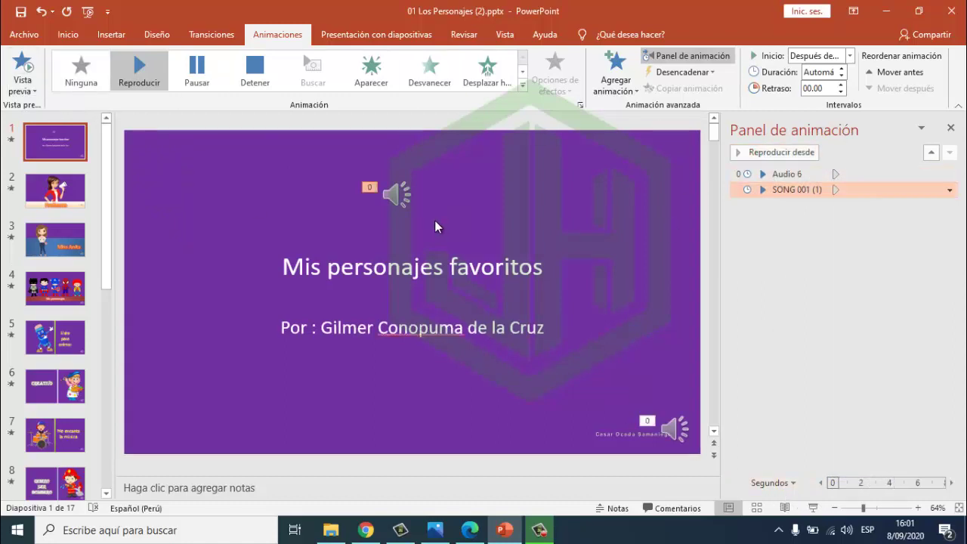
pyautogui.click(397, 195)
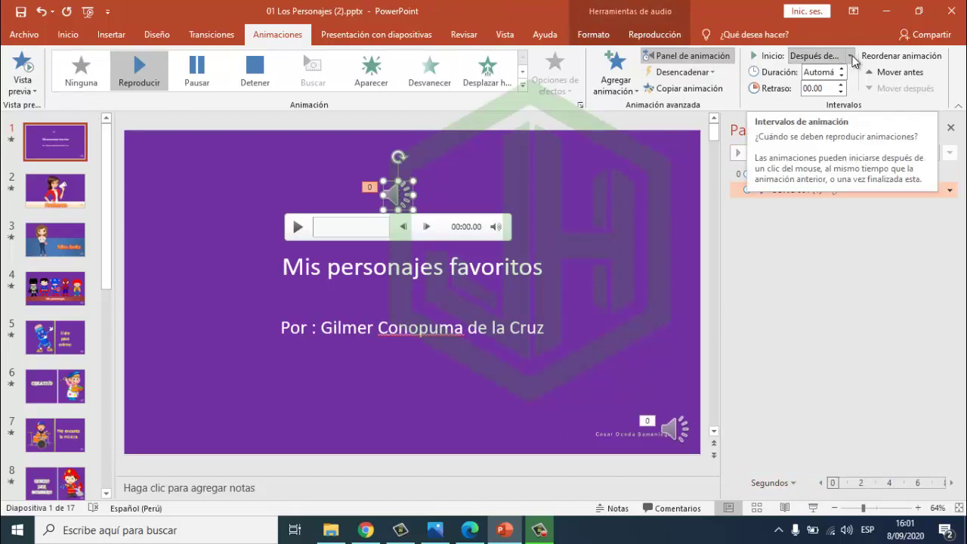
pyautogui.click(851, 56)
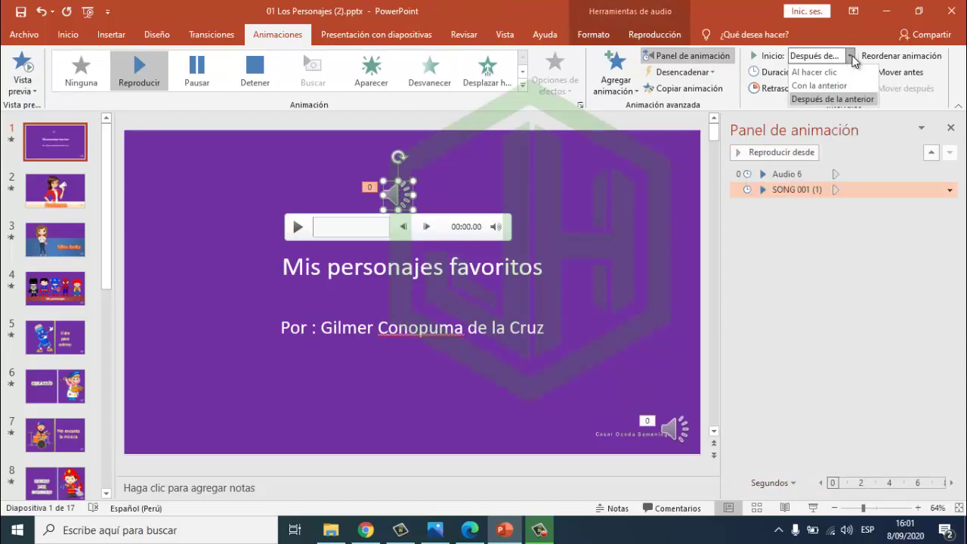
# Set the song's Inicio to Con la anterior and lower its playback volume.
pyautogui.click(832, 85)
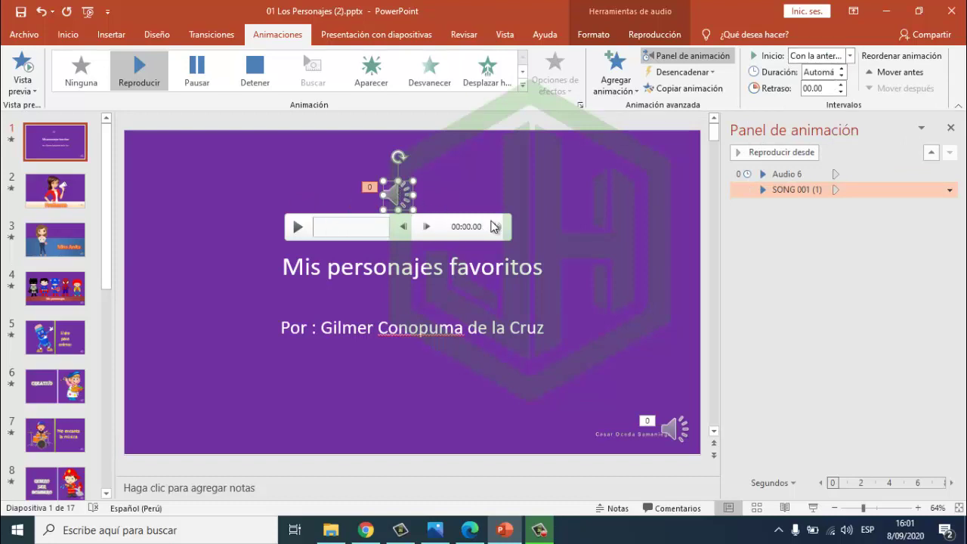
pyautogui.moveTo(496, 227)
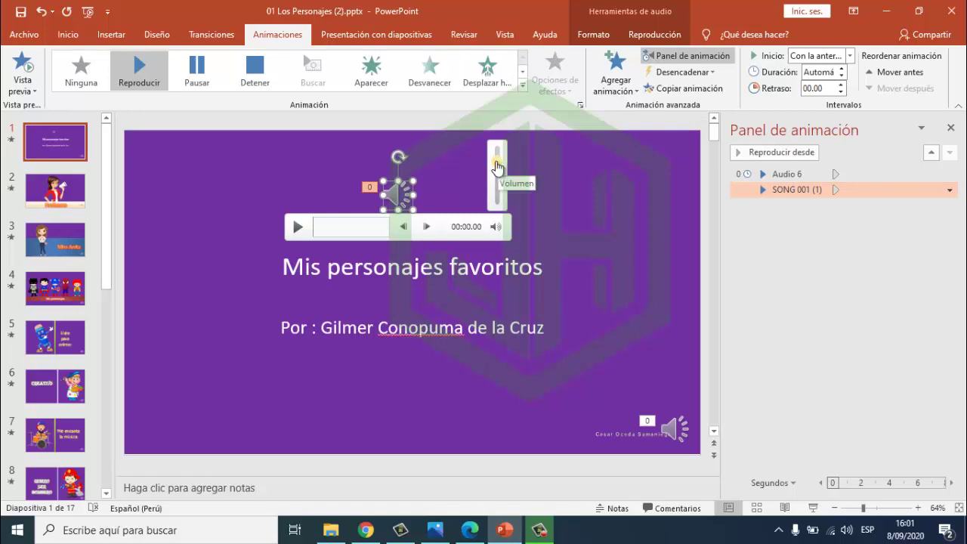
pyautogui.moveTo(497, 166); pyautogui.dragTo(496, 188)
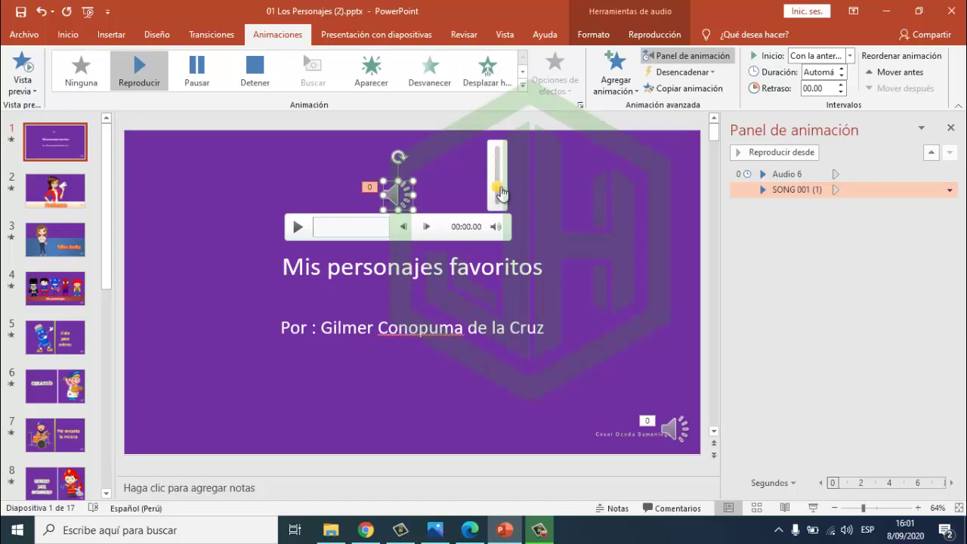
# Play and pause the song to check the volume, then start the slide show.
pyautogui.click(299, 227)
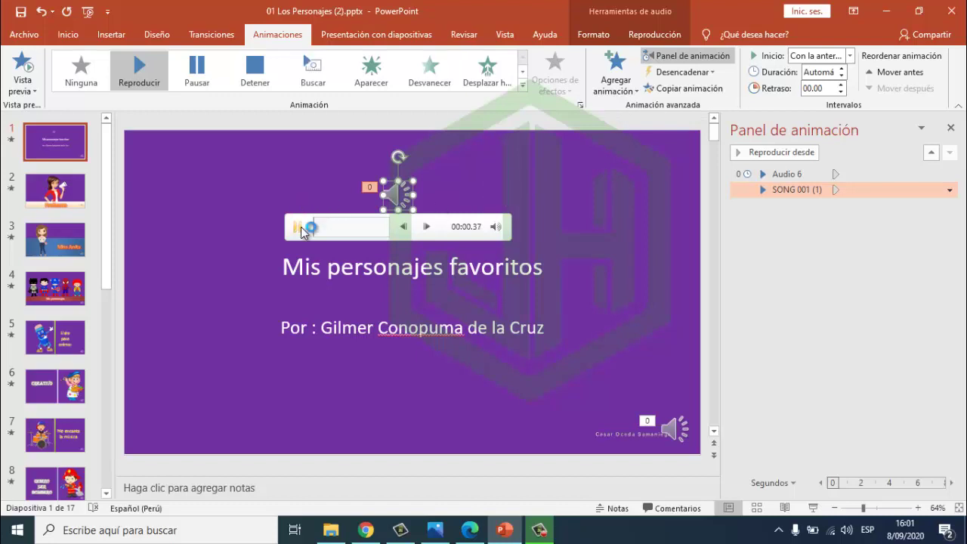
pyautogui.click(299, 226)
pyautogui.moveTo(496, 227)
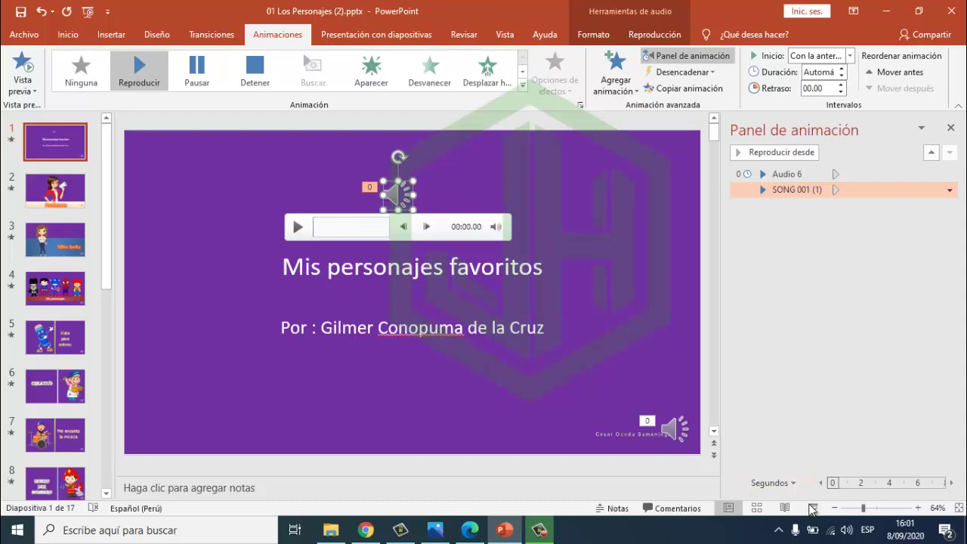
pyautogui.click(814, 509)
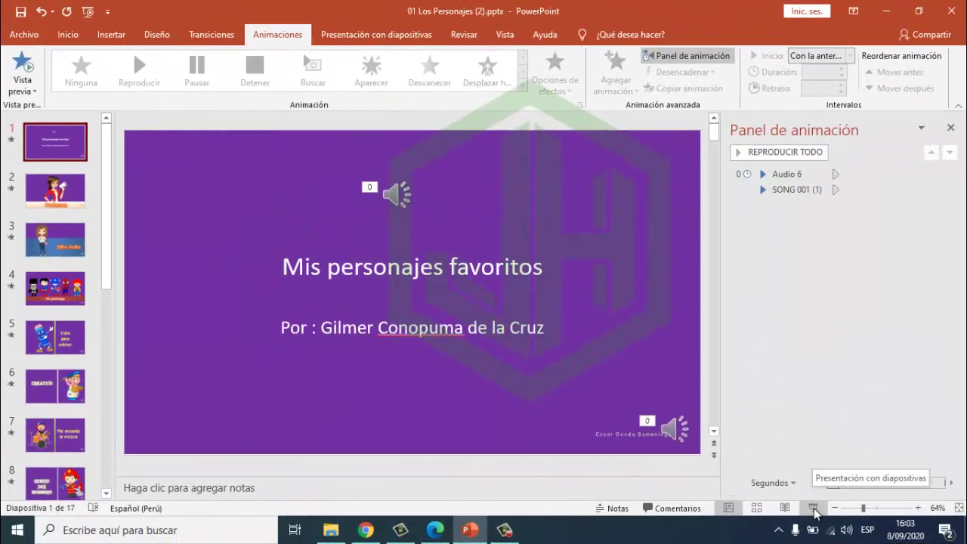
# Play the slide show from slide 1 through Mis personajes, then exit with Esc.
pyautogui.click(814, 508)
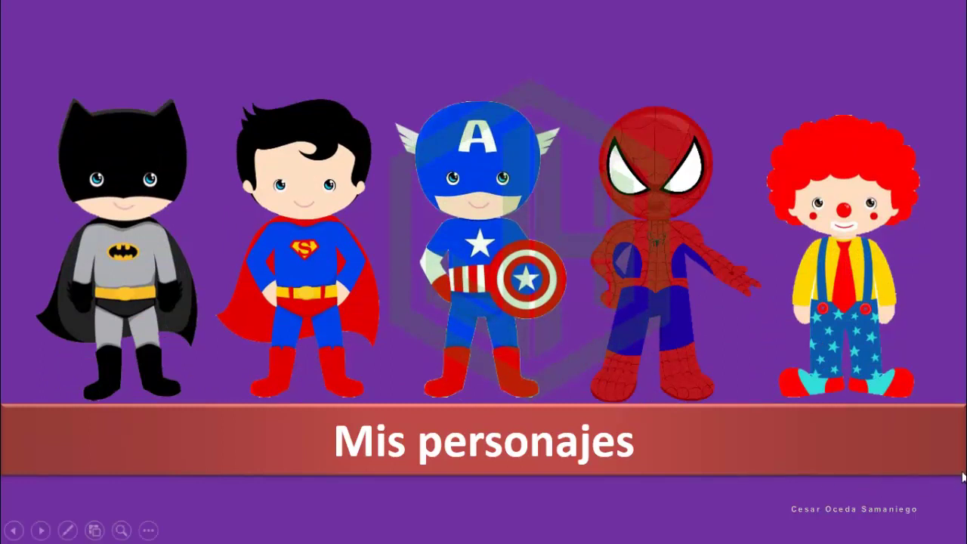
pyautogui.press('Escape')
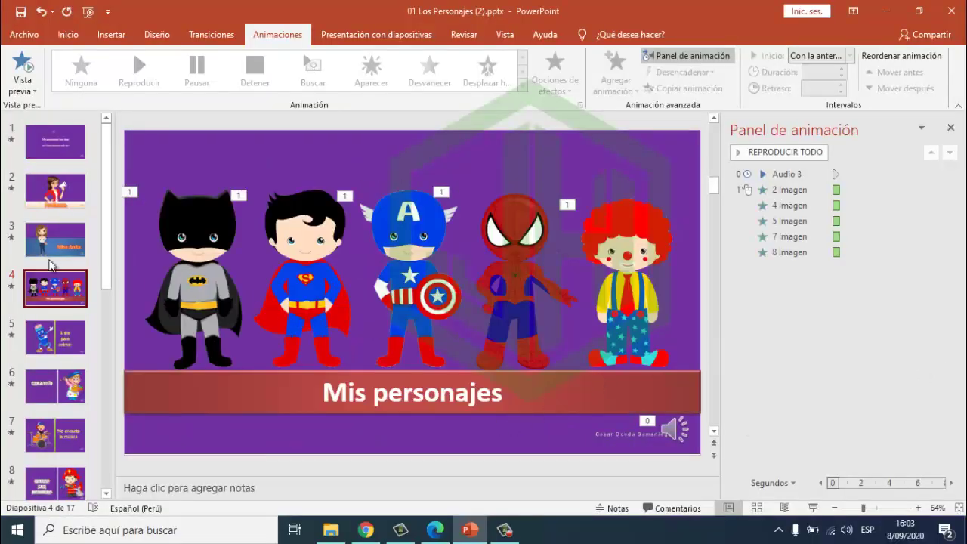
# Scroll the thumbnails, glance at the Profesora slide, and return to the title slide.
pyautogui.scroll(-5, 60, 318)
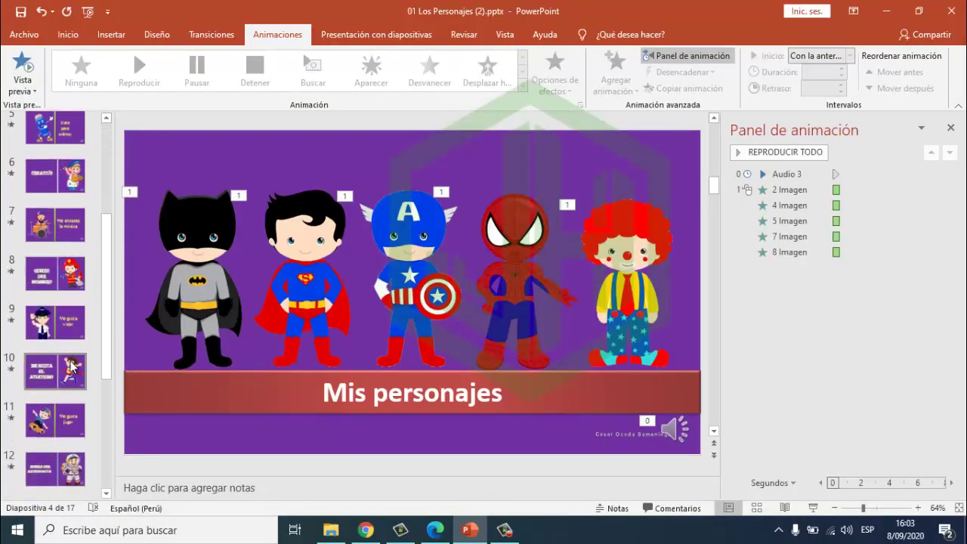
pyautogui.scroll(-5, 73, 347)
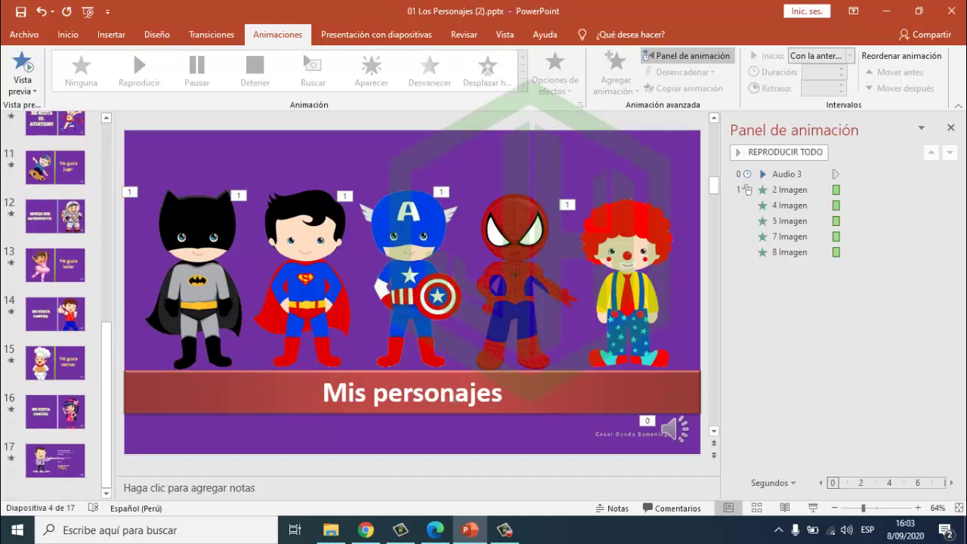
pyautogui.press('Home')
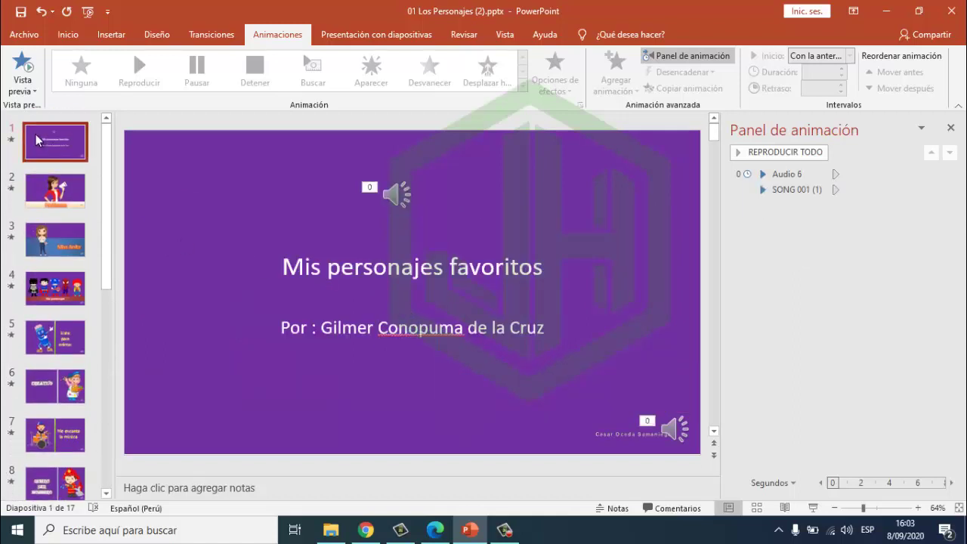
pyautogui.click(59, 191)
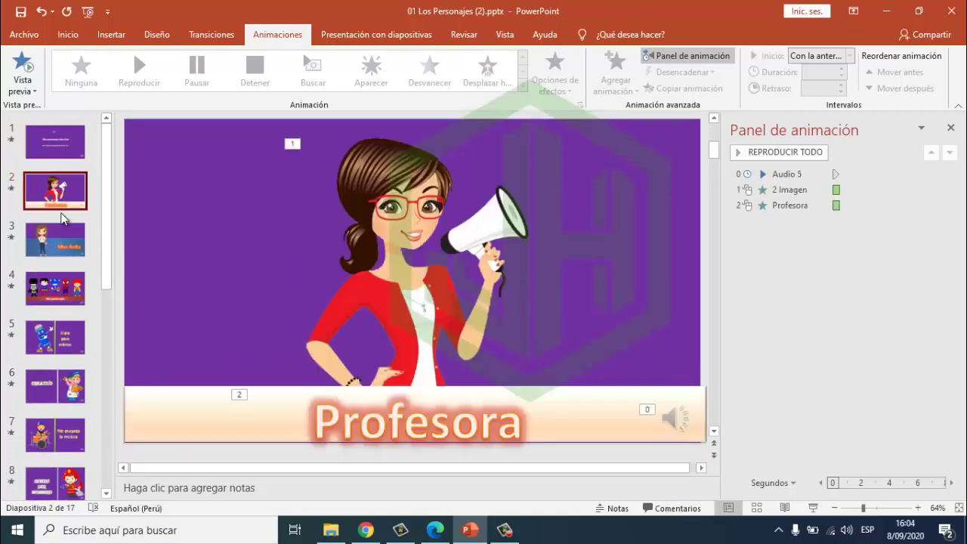
pyautogui.click(62, 155)
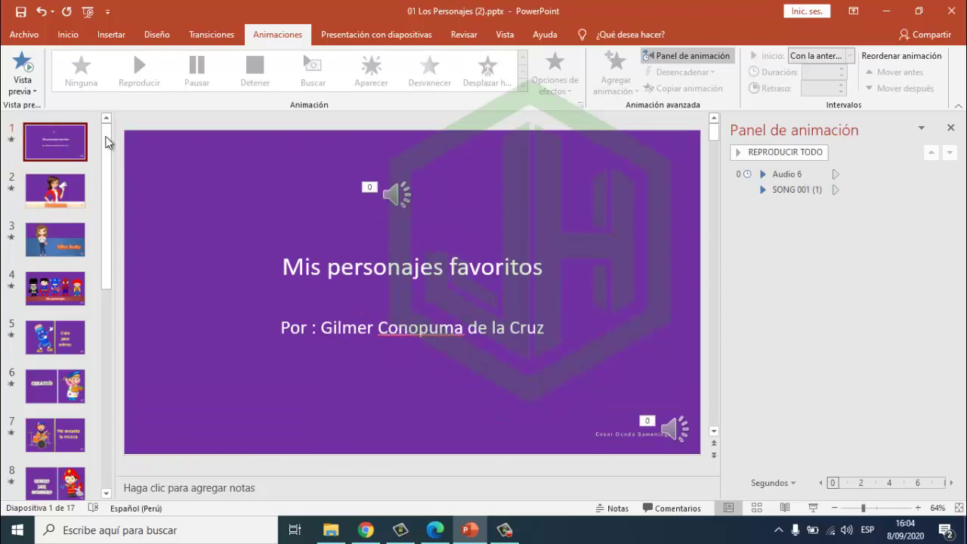
# Export the deck as Full HD video '01 Los Personajes (2).mp4' to Escritorio.
pyautogui.click(23, 34)
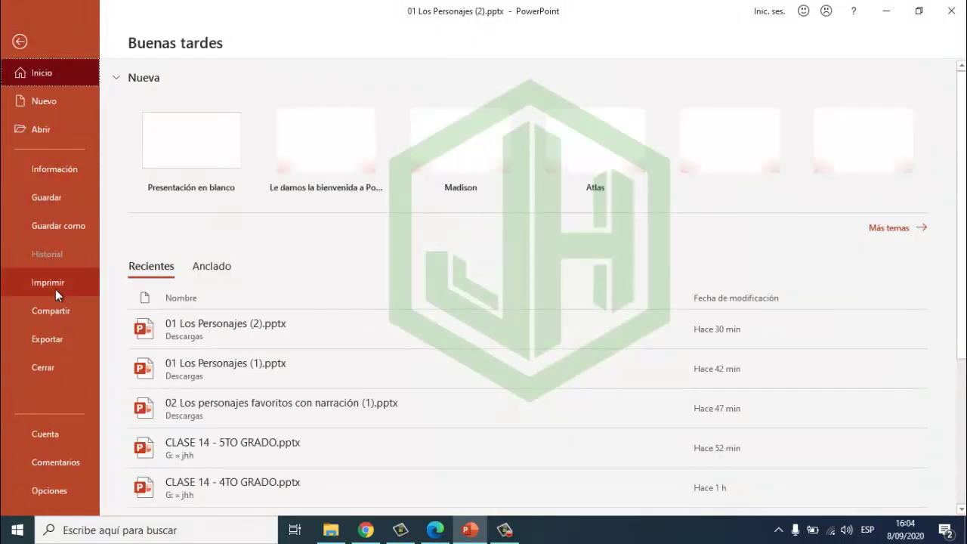
pyautogui.click(54, 340)
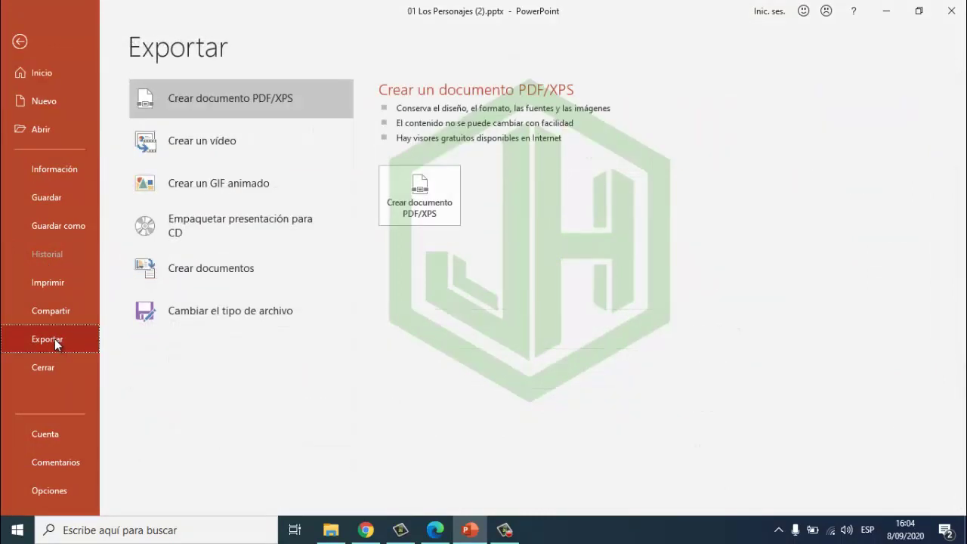
pyautogui.click(197, 145)
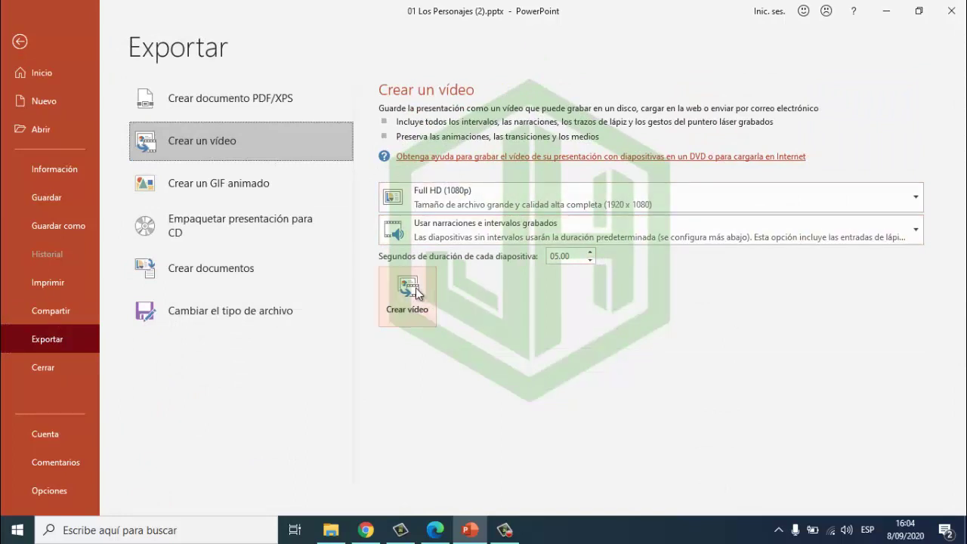
pyautogui.click(416, 288)
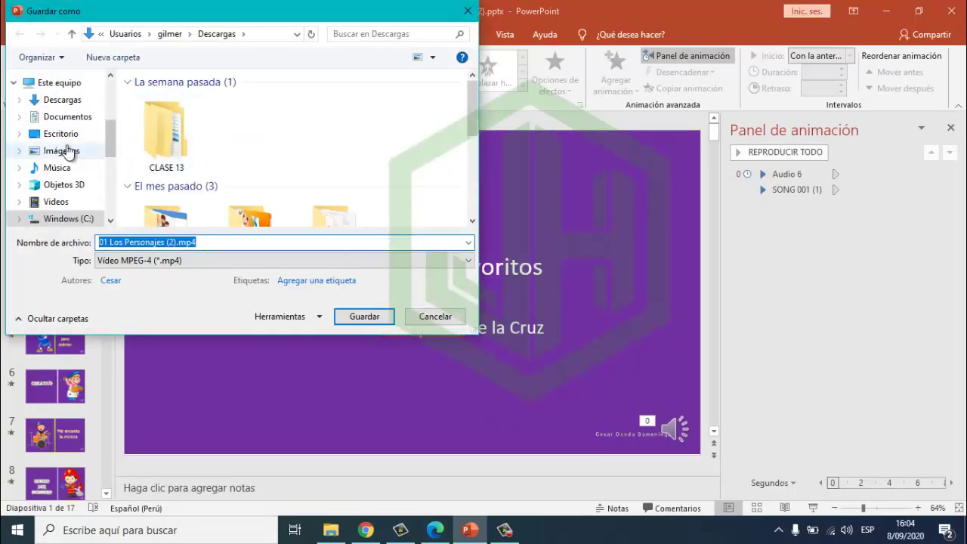
pyautogui.click(65, 134)
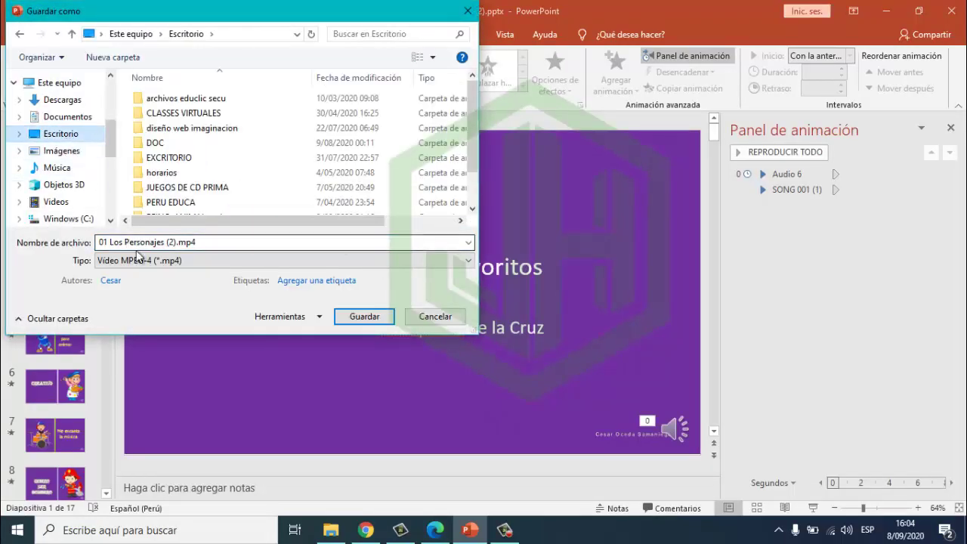
pyautogui.click(360, 317)
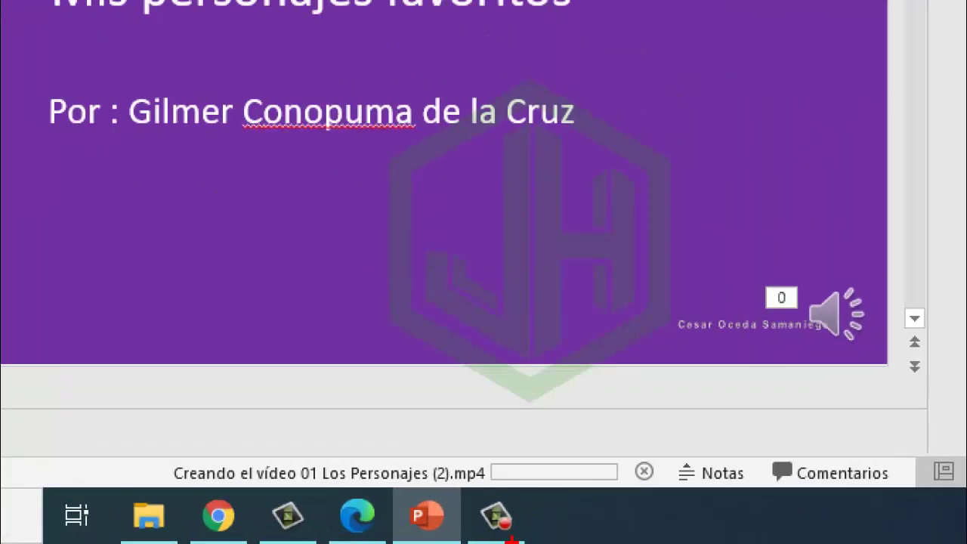
# Highlight the new MP4 file on the desktop and bring PowerPoint back up.
pyautogui.moveTo(133, 450); pyautogui.dragTo(668, 492)
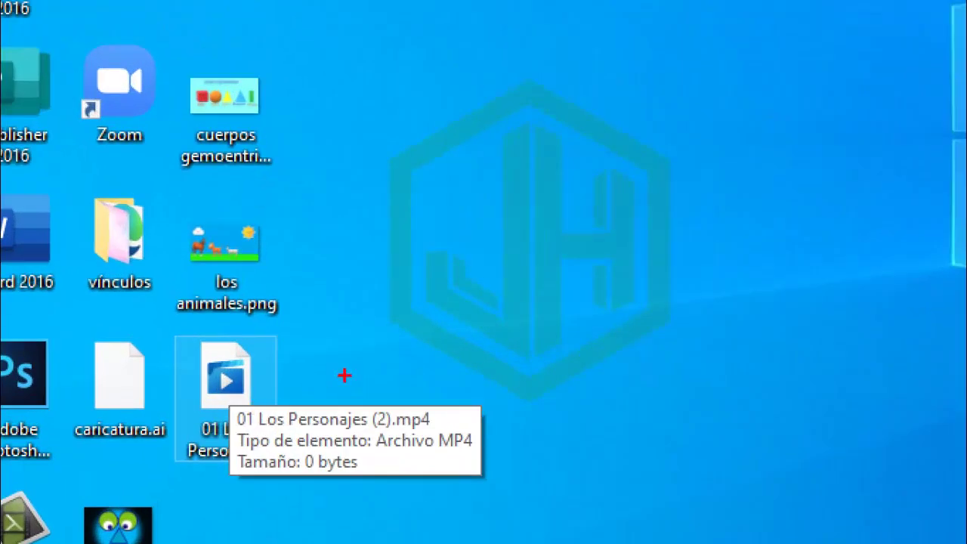
pyautogui.moveTo(297, 394); pyautogui.dragTo(248, 402)
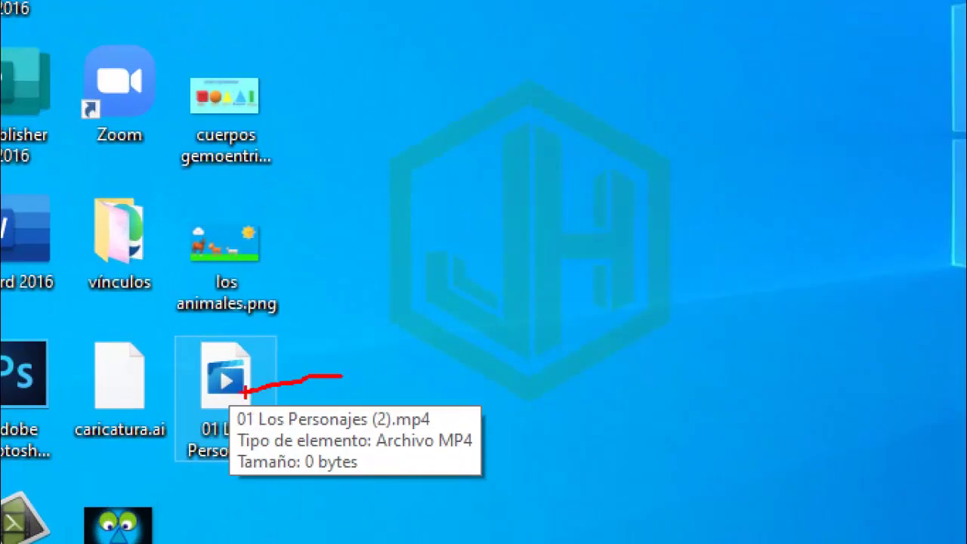
pyautogui.click(470, 530)
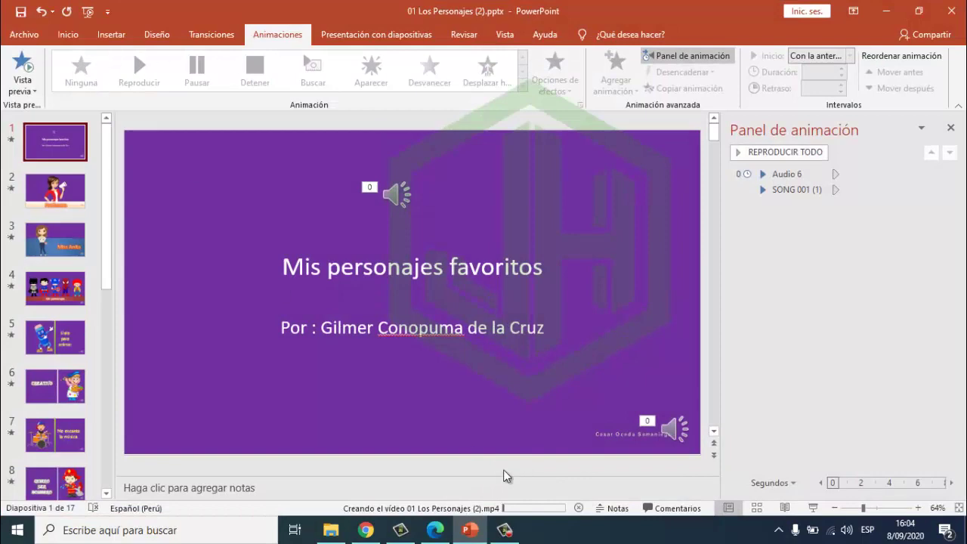
# Pen-mark the video export progress bar, clear it, then switch to the worksheet PDF.
pyautogui.hotkey('ctrl', '1')
pyautogui.moveTo(480, 477); pyautogui.dragTo(541, 506)
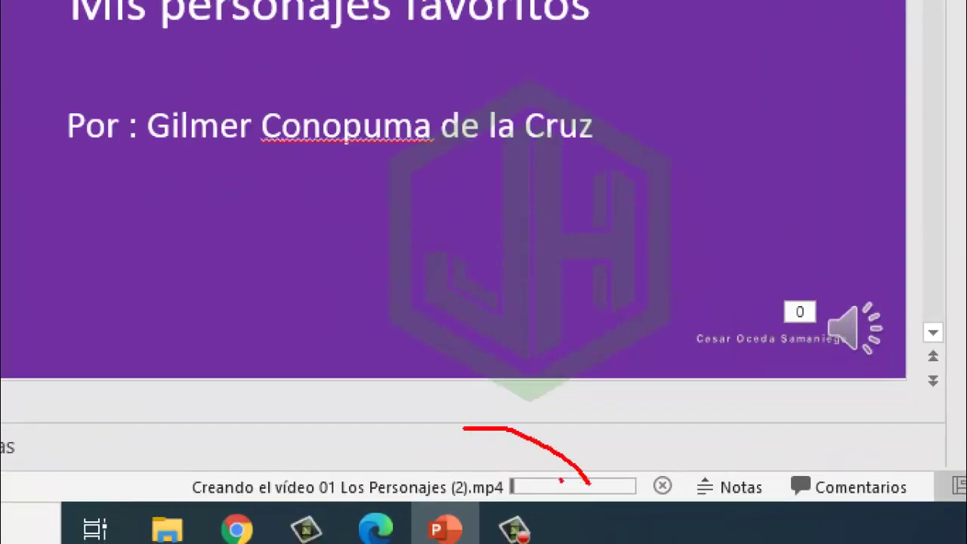
pyautogui.press('Escape')
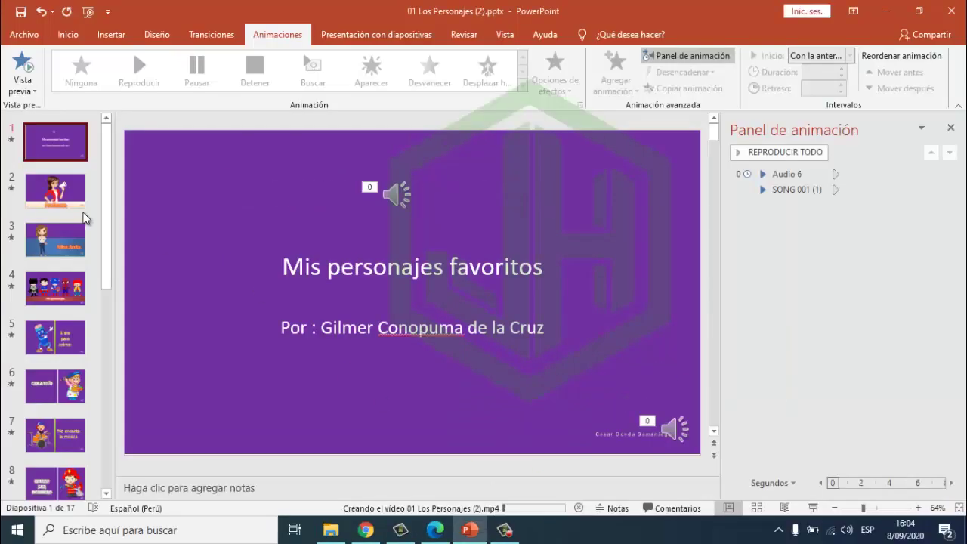
pyautogui.click(434, 528)
# Scroll through the activity PDF's questions in Edge.
pyautogui.scroll(5, 459, 249)
pyautogui.scroll(3, 458, 255)
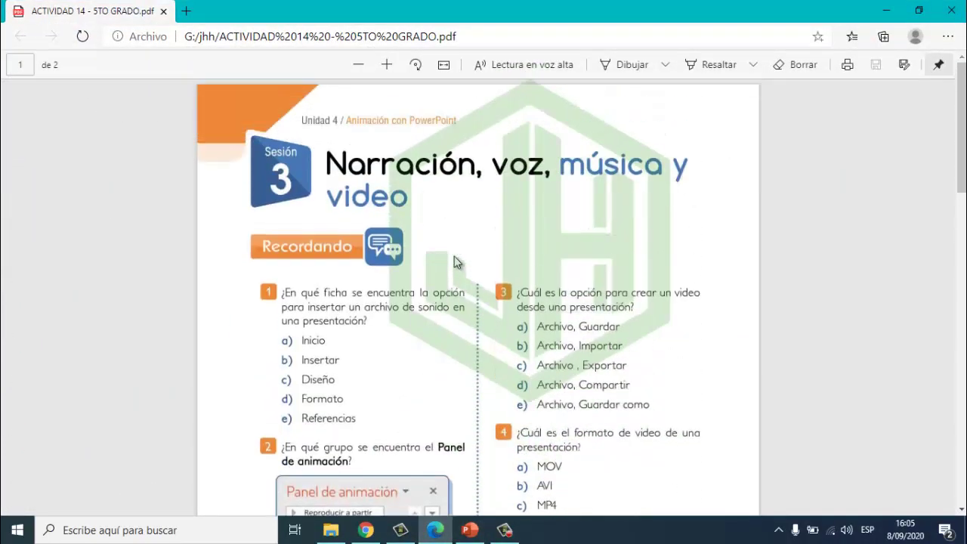
pyautogui.scroll(-4, 455, 263)
pyautogui.scroll(-4, 455, 266)
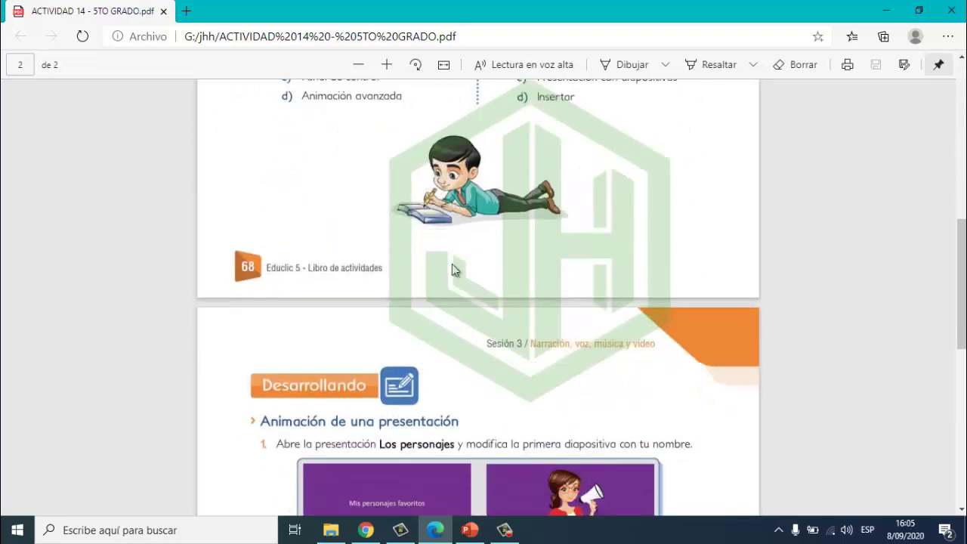
pyautogui.scroll(4, 450, 270)
pyautogui.scroll(4, 449, 270)
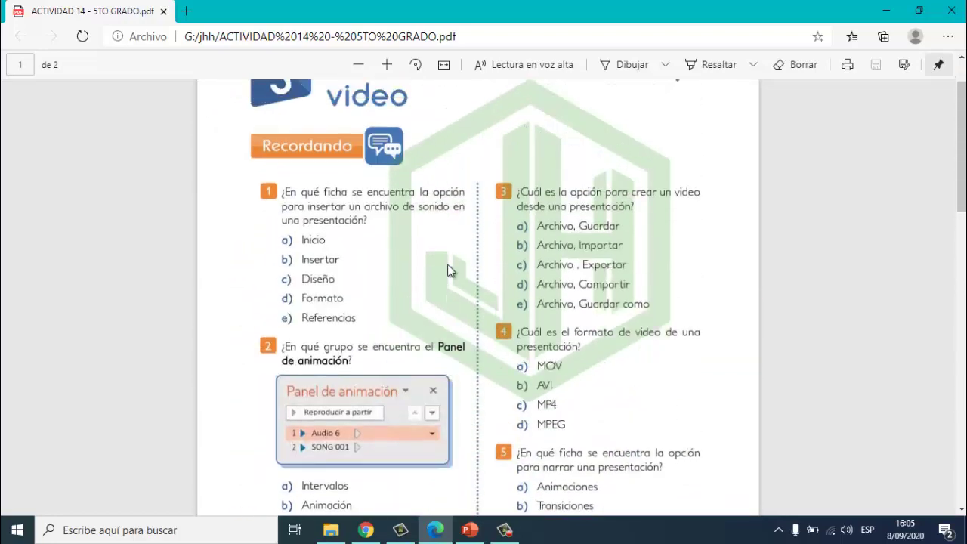
pyautogui.scroll(-3, 447, 267)
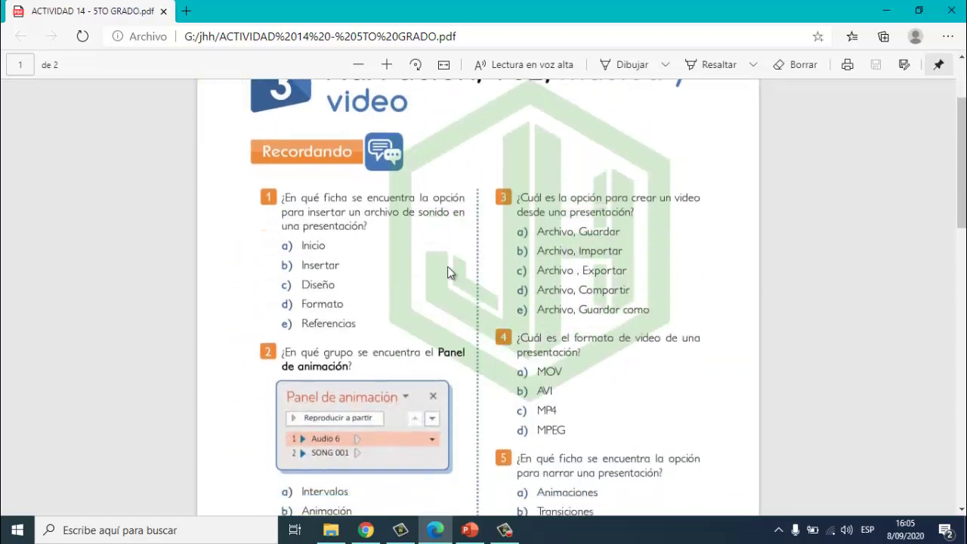
pyautogui.scroll(-5, 447, 266)
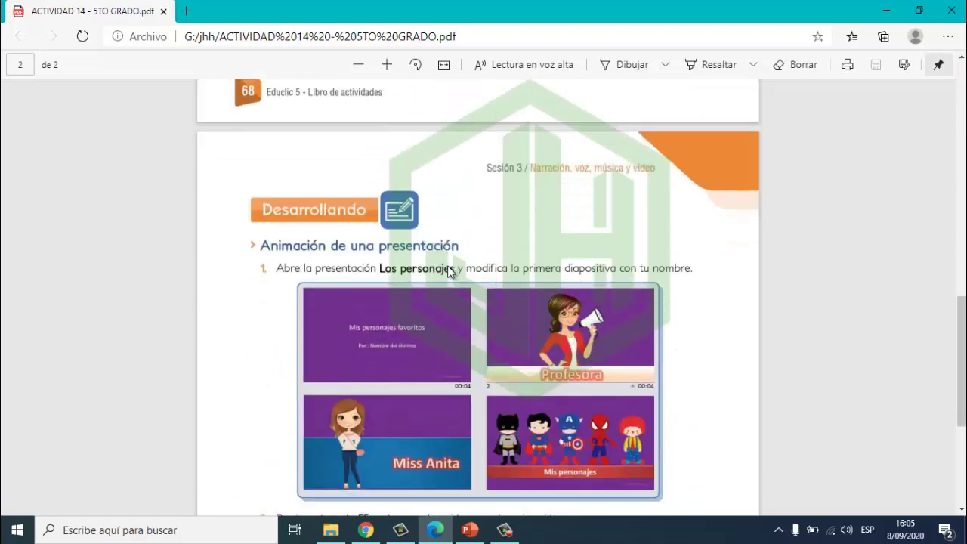
pyautogui.scroll(-3, 440, 248)
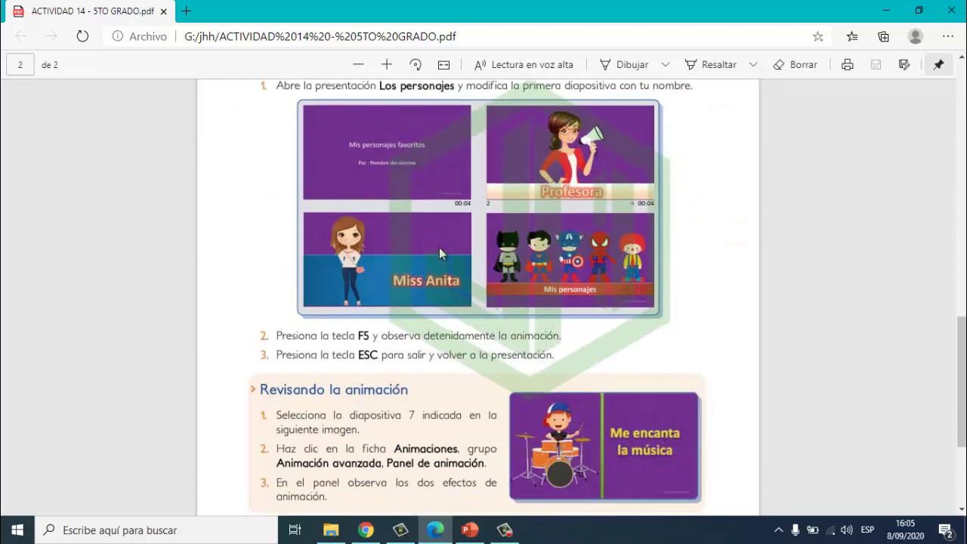
# Check PowerPoint briefly, reread the worksheet's animation-review steps, then bring PowerPoint back up.
pyautogui.click(470, 530)
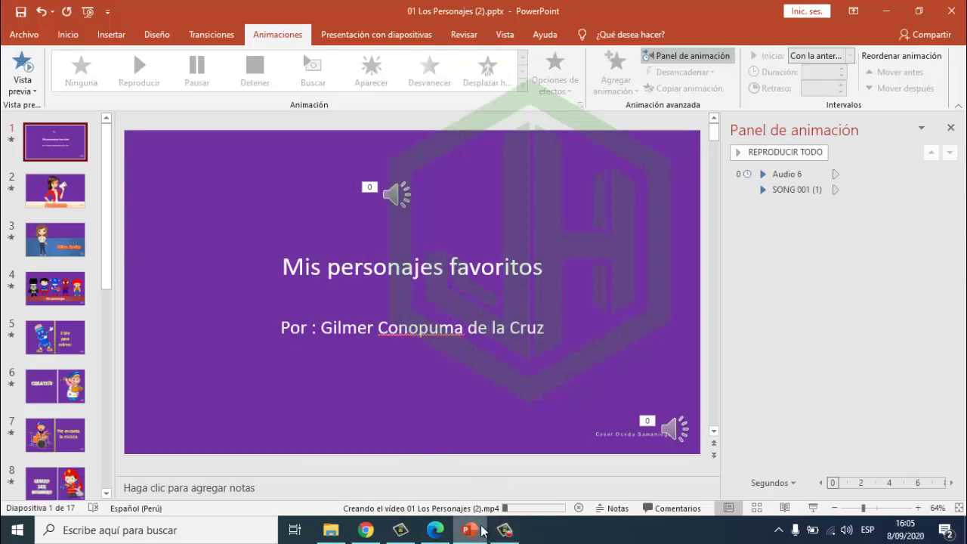
pyautogui.click(470, 530)
pyautogui.scroll(-1, 483, 343)
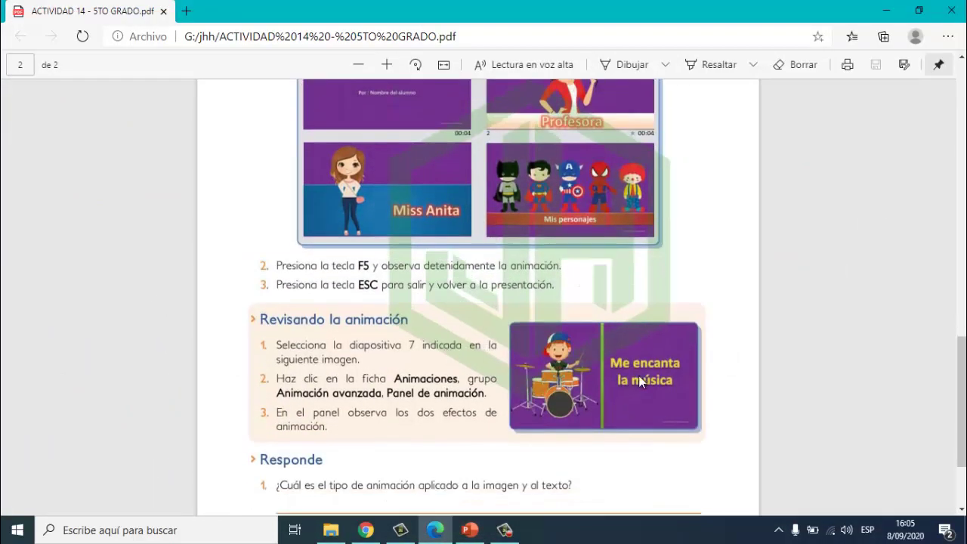
pyautogui.scroll(-1, 639, 376)
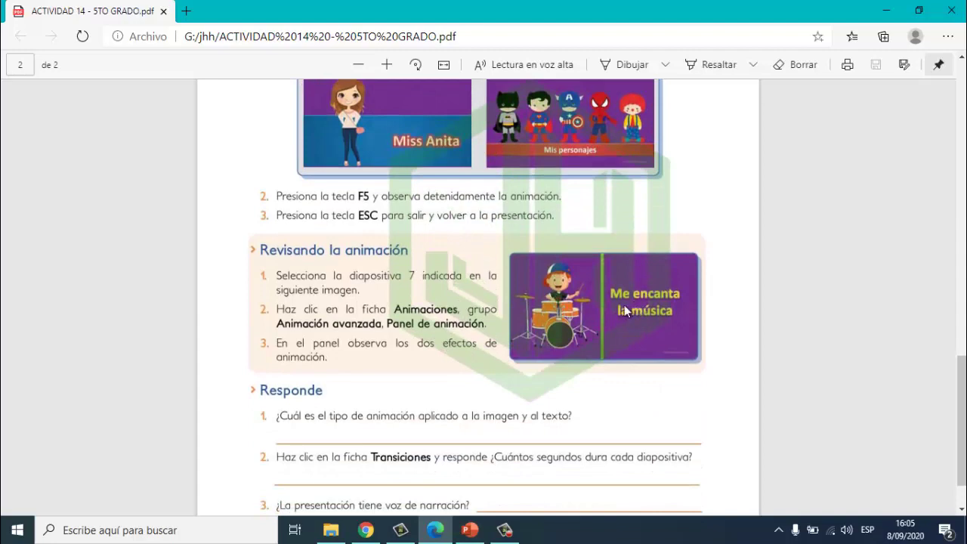
pyautogui.scroll(-1, 422, 333)
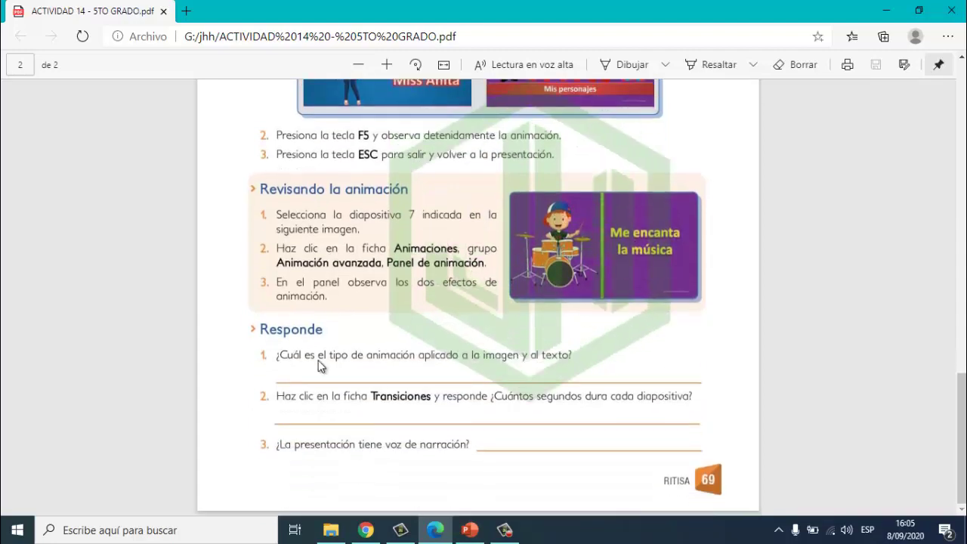
pyautogui.scroll(2, 360, 339)
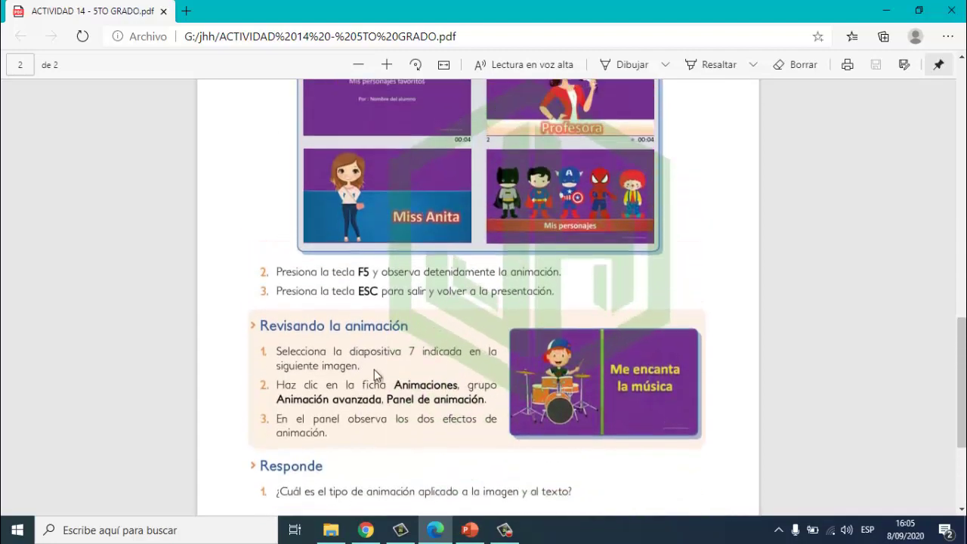
pyautogui.scroll(1, 375, 369)
pyautogui.click(469, 530)
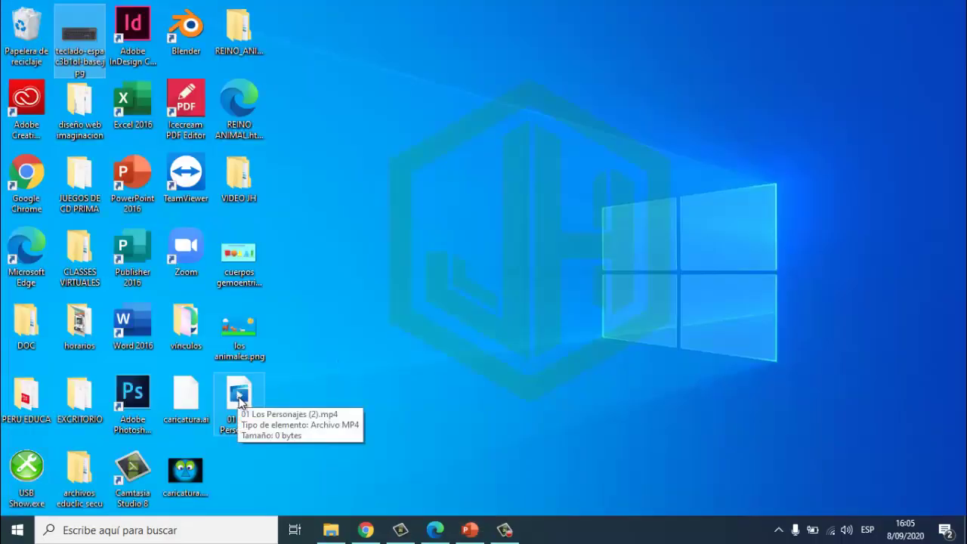
# Restore the PowerPoint window and scroll the slide thumbnails down to slide 17.
pyautogui.click(472, 528)
pyautogui.scroll(-3, 76, 378)
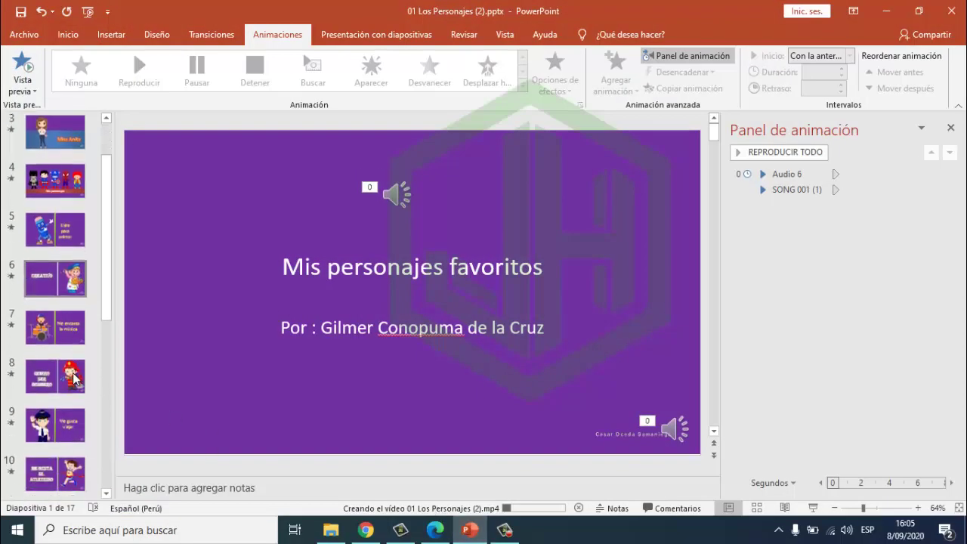
pyautogui.scroll(-2, 54, 225)
pyautogui.scroll(-2, 49, 340)
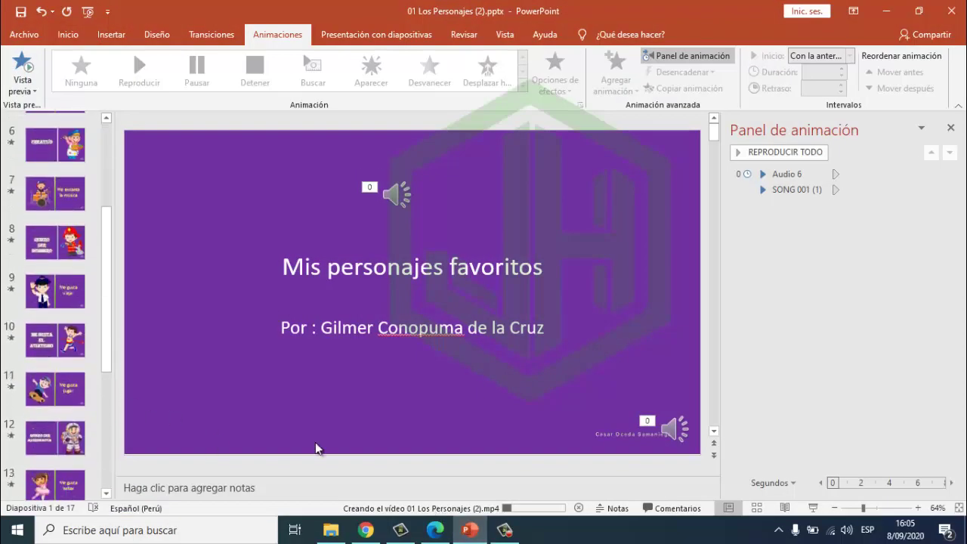
pyautogui.scroll(-2, 44, 452)
pyautogui.scroll(-2, 64, 446)
pyautogui.scroll(-1, 63, 446)
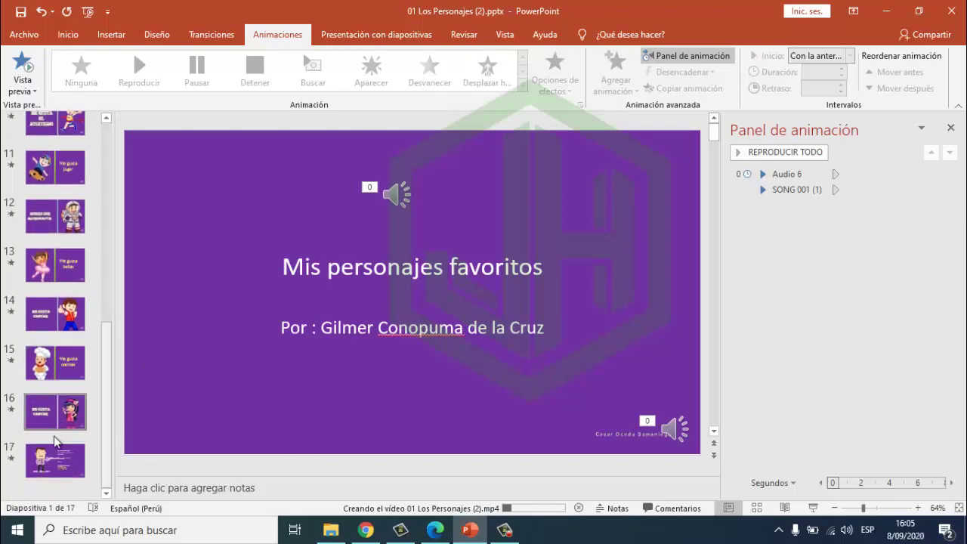
# Glance over the activity worksheet PDF in Edge, then return to PowerPoint.
pyautogui.click(436, 530)
pyautogui.scroll(1, 438, 303)
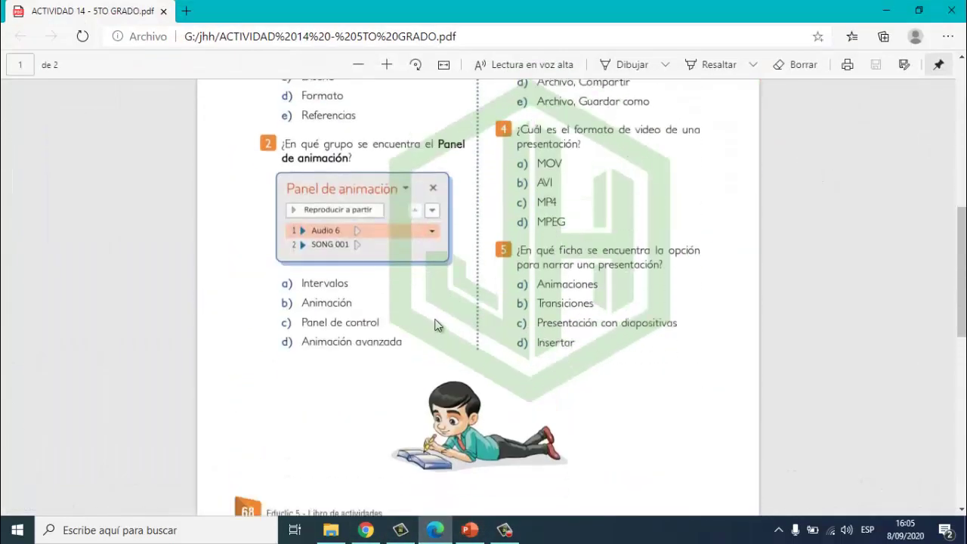
pyautogui.scroll(-4, 434, 320)
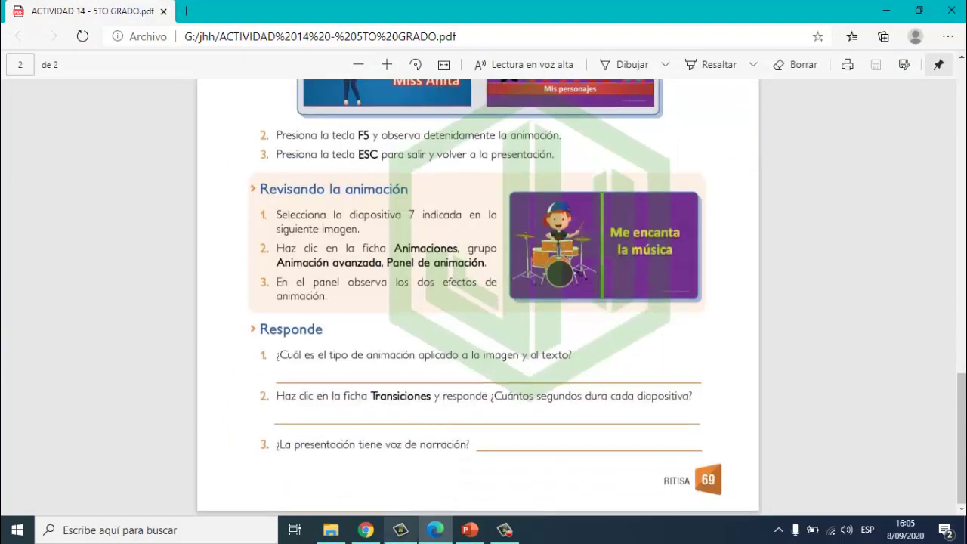
pyautogui.click(475, 533)
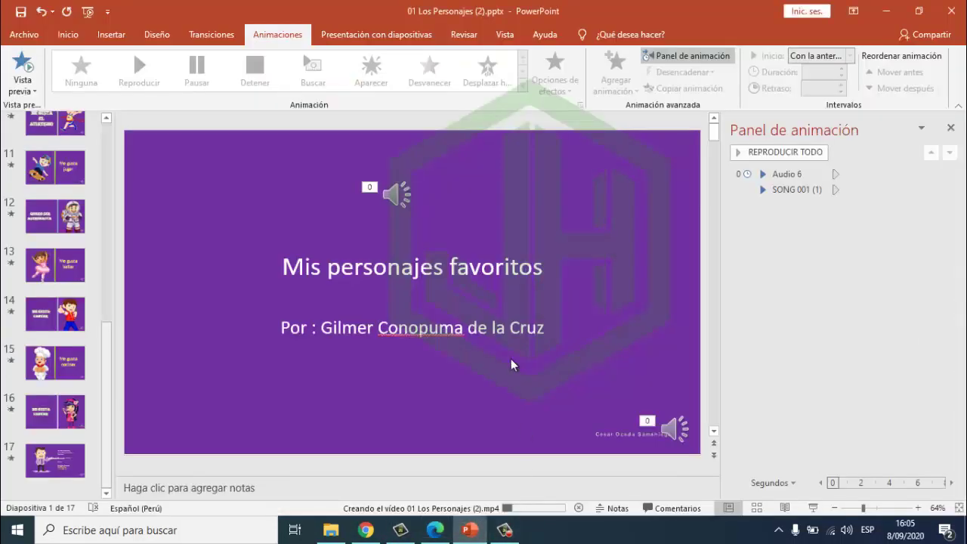